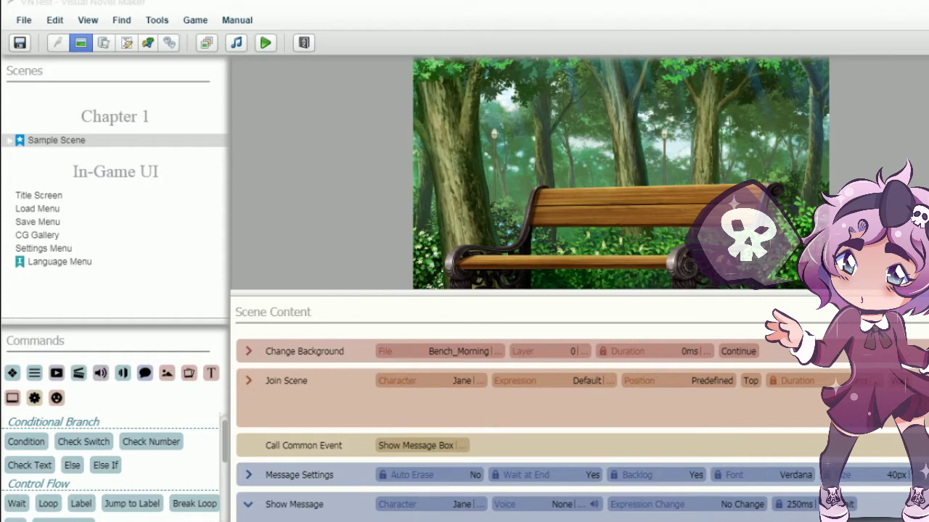
- Look through the Sample Scene's content from its first command down past the number input
click(391, 2)
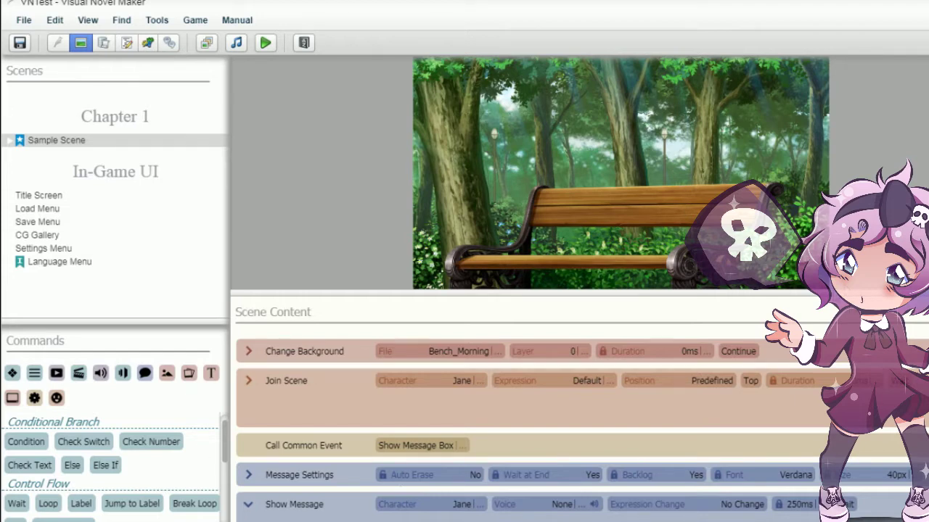
scroll(684, 417, down, 5)
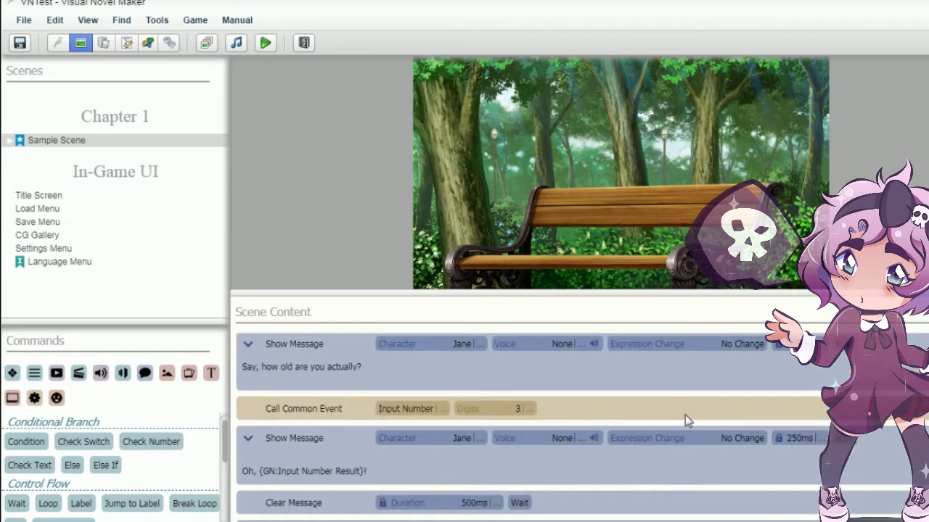
scroll(693, 414, down, 3)
scroll(696, 401, up, 10)
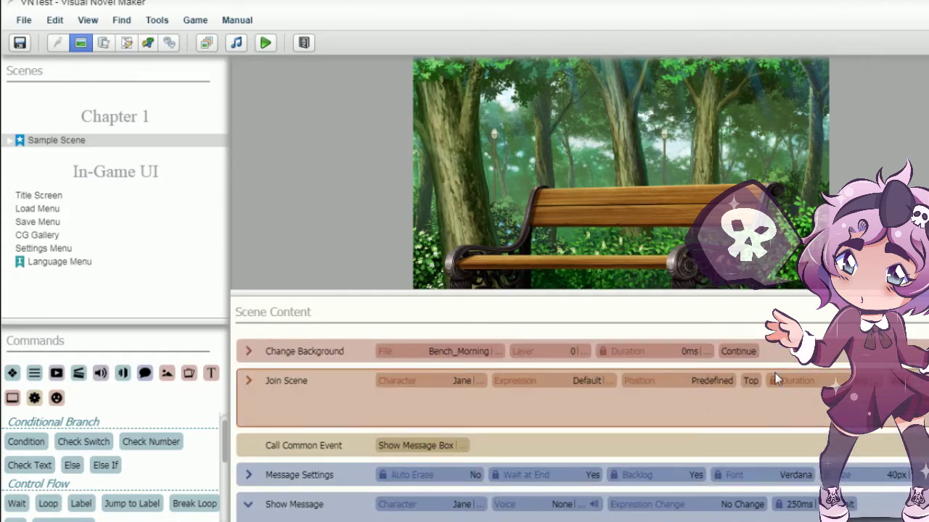
- Preview Jane joining the scene, the message box, her first messages and the Input Number event
click(551, 403)
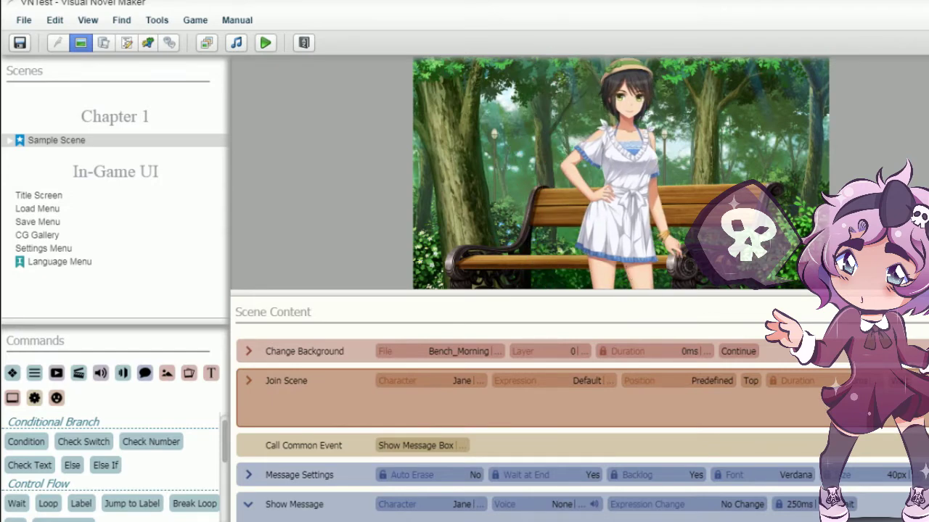
key(Down)
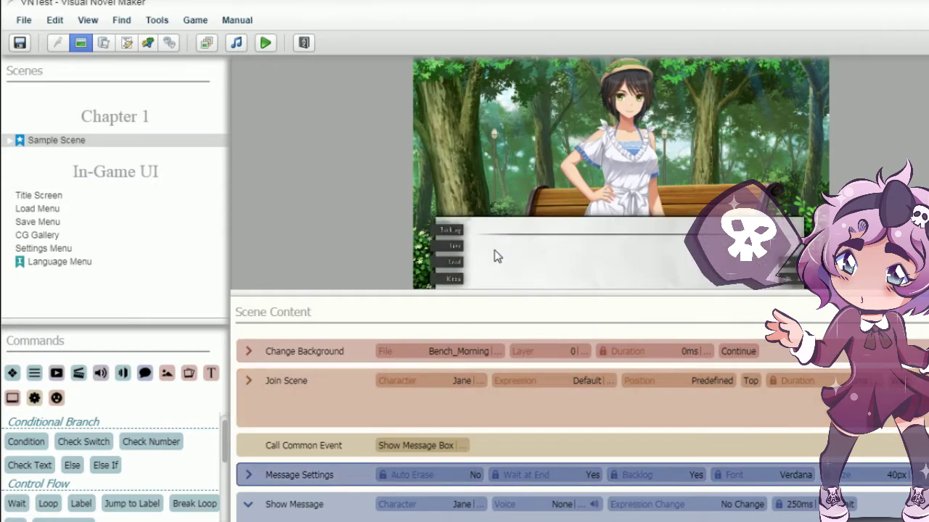
scroll(559, 386, down, 1)
click(508, 380)
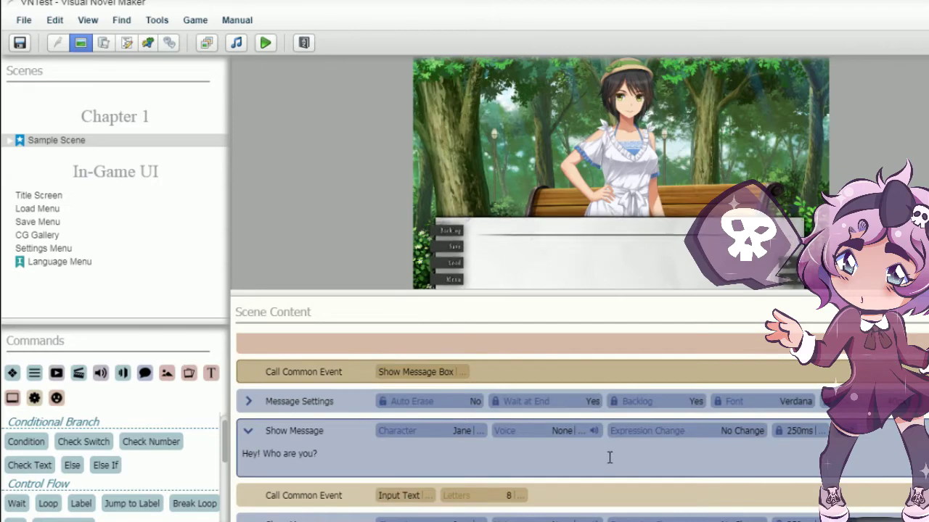
click(563, 473)
scroll(555, 443, down, 5)
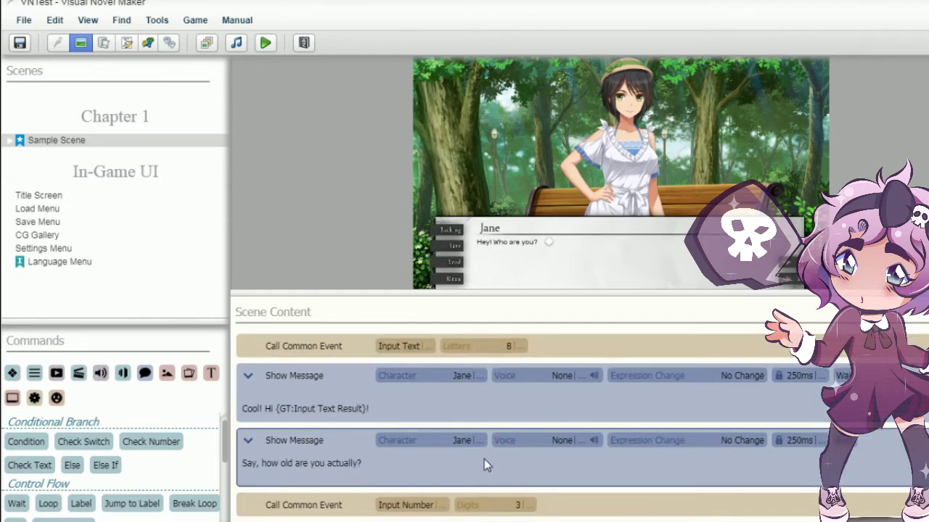
click(483, 467)
scroll(537, 379, down, 3)
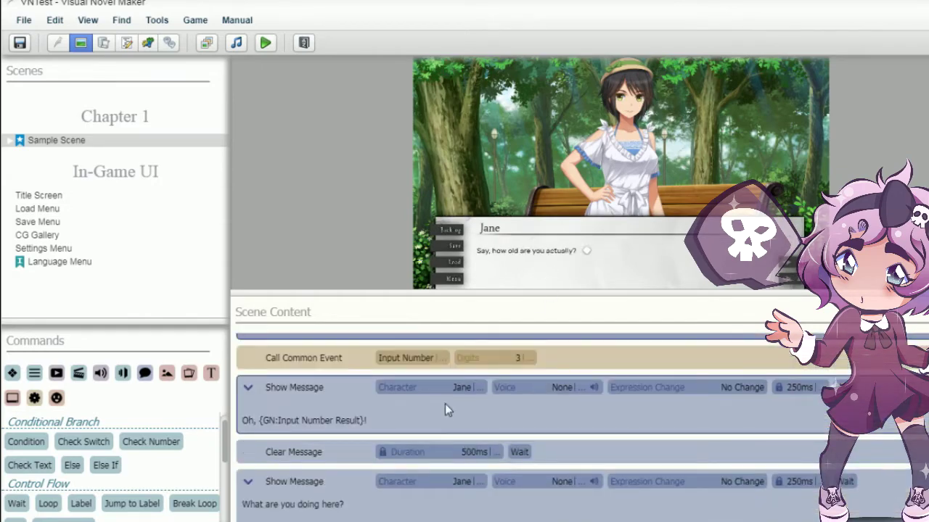
click(574, 363)
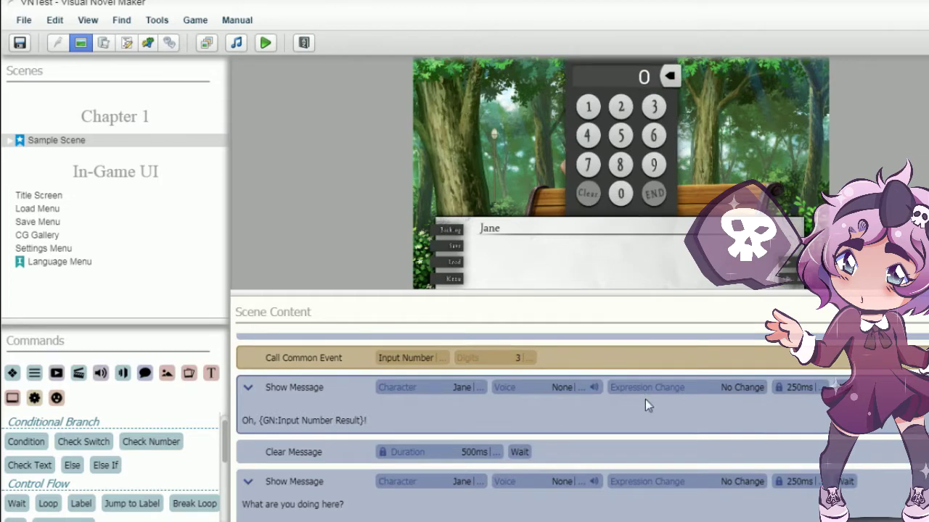
scroll(645, 399, down, 2)
- Preview the scene's opening commands in order: Change Background, Join Scene, Show Message Box and Message Settings
scroll(641, 405, up, 10)
click(338, 356)
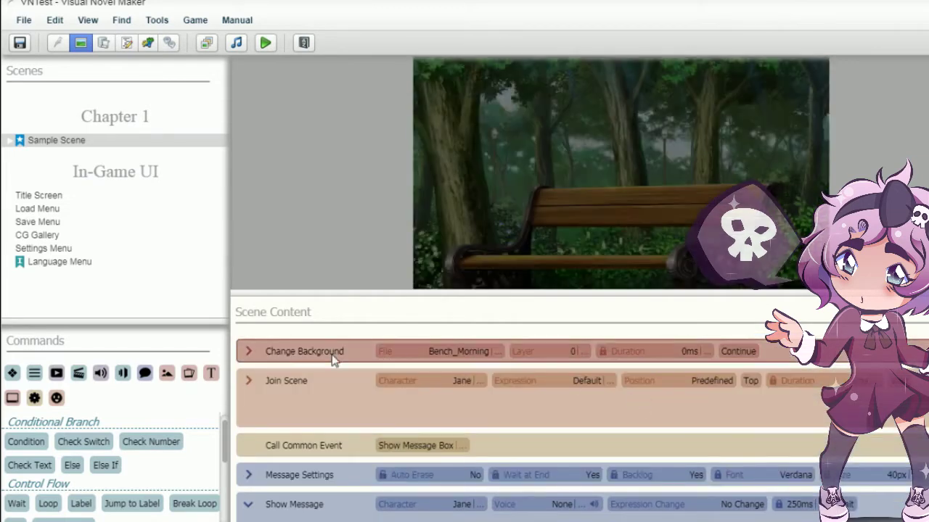
click(331, 390)
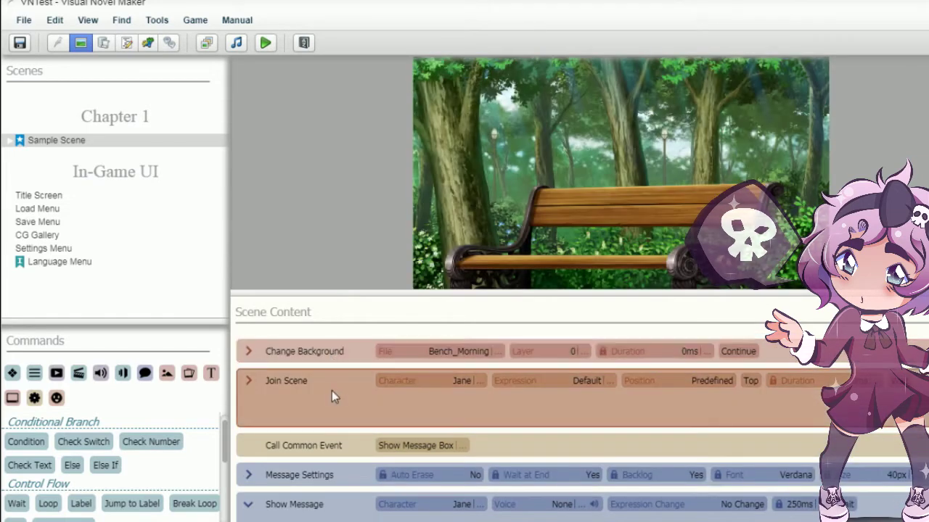
click(323, 448)
scroll(323, 436, down, 2)
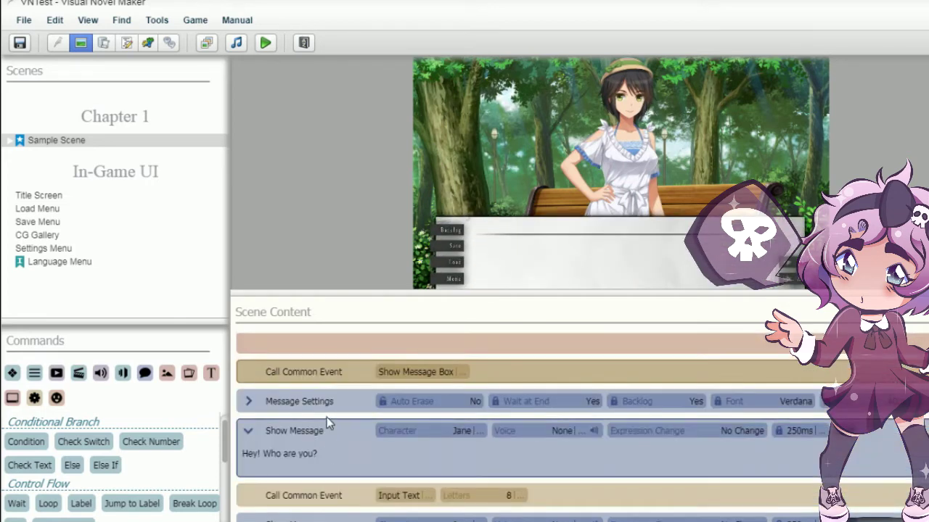
click(328, 410)
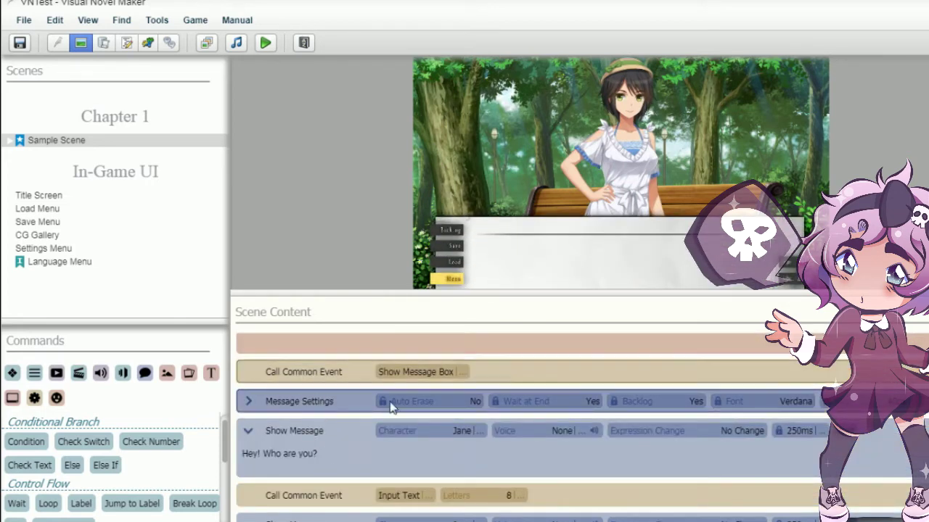
- Preview Jane's "Hey! Who are you?" message, the Input Text event, her greeting reply and the Input Number event
click(345, 464)
scroll(347, 453, down, 2)
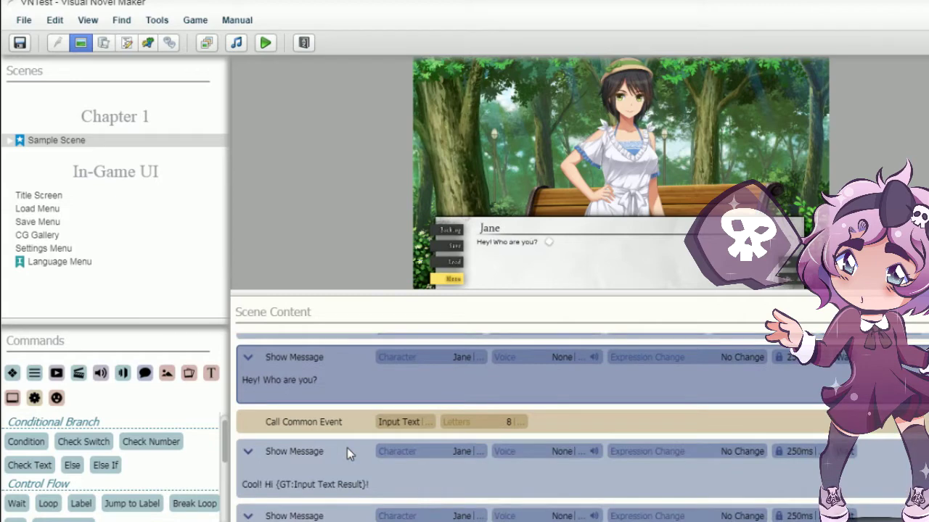
click(347, 421)
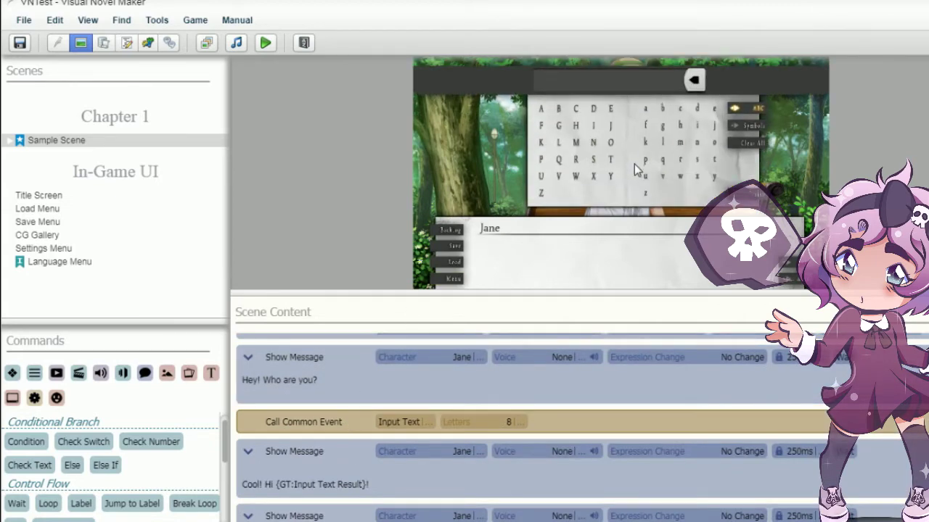
scroll(341, 392, down, 1)
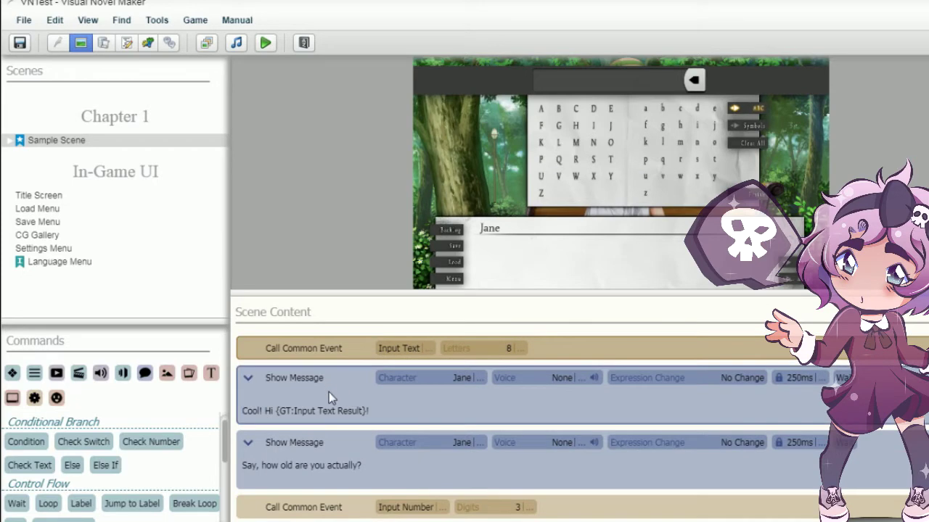
click(328, 392)
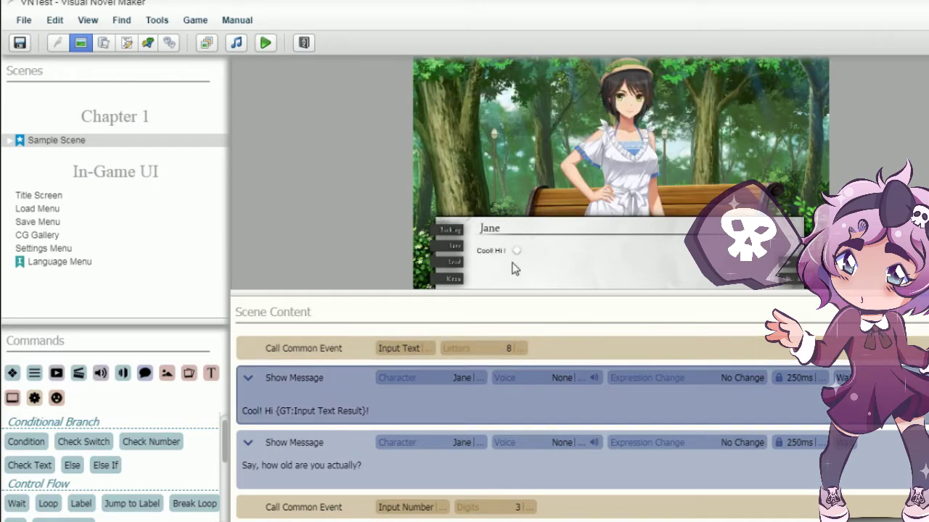
scroll(290, 363, down, 2)
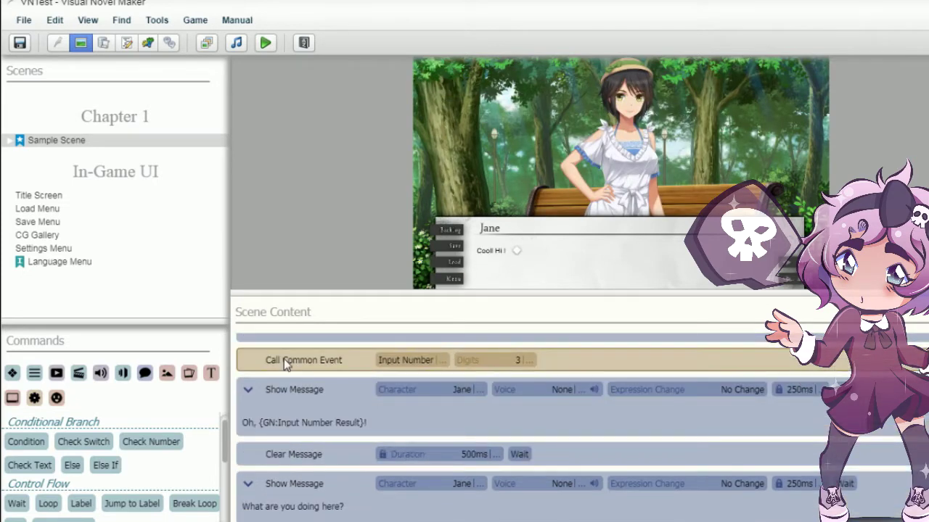
click(297, 362)
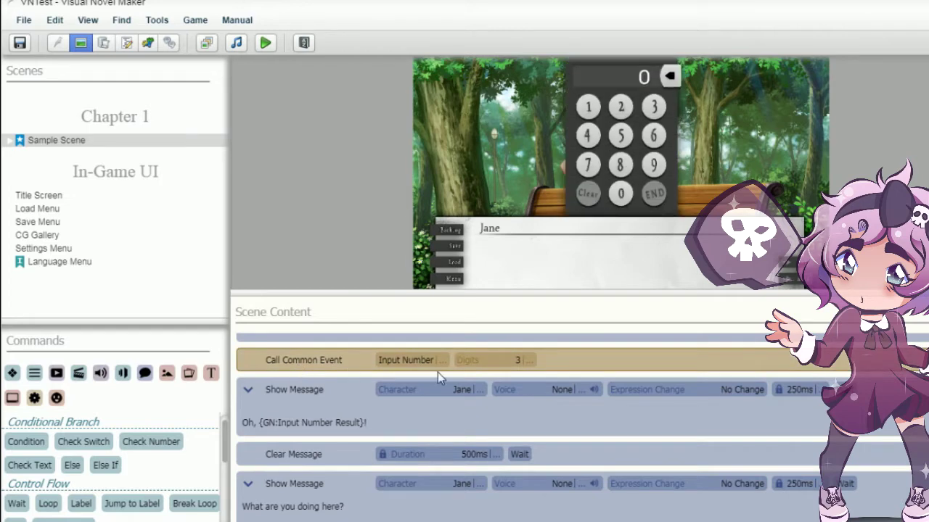
- Preview the dialogue choices by checking the Add Choice, Show Choices and Hide Message Box events
scroll(346, 419, down, 2)
click(348, 424)
scroll(343, 417, down, 2)
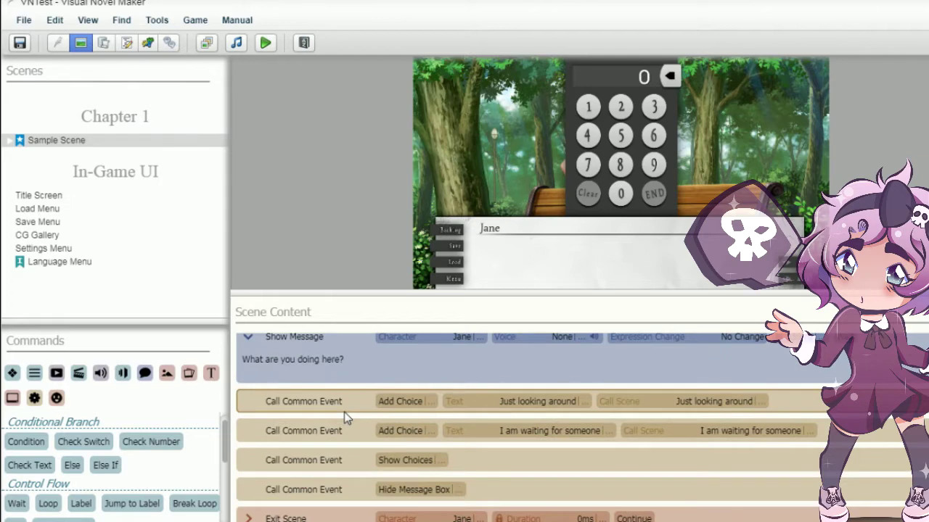
click(332, 433)
click(331, 460)
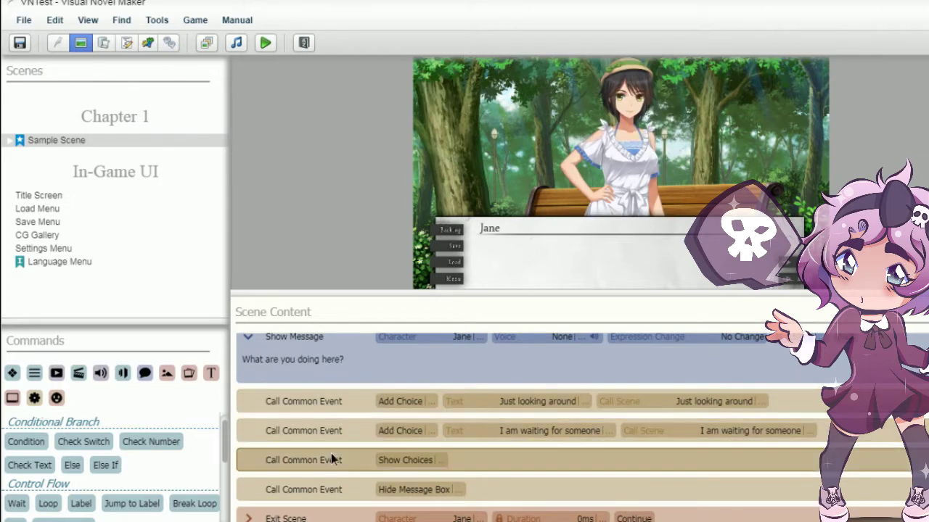
click(332, 487)
click(330, 460)
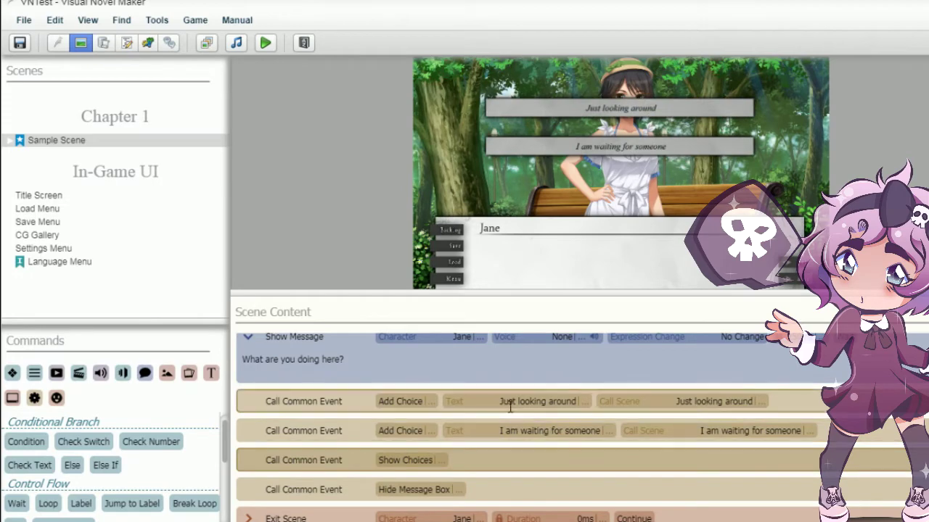
- Preview the scene's ending through the Exit Scene, Change Background, Text Settings and Show Text commands
scroll(508, 406, down, 4)
click(332, 391)
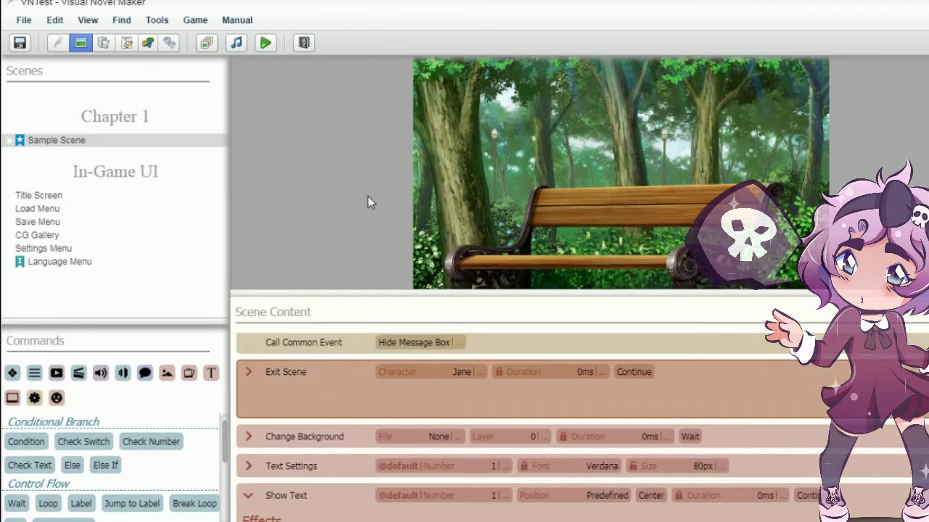
click(326, 435)
click(331, 469)
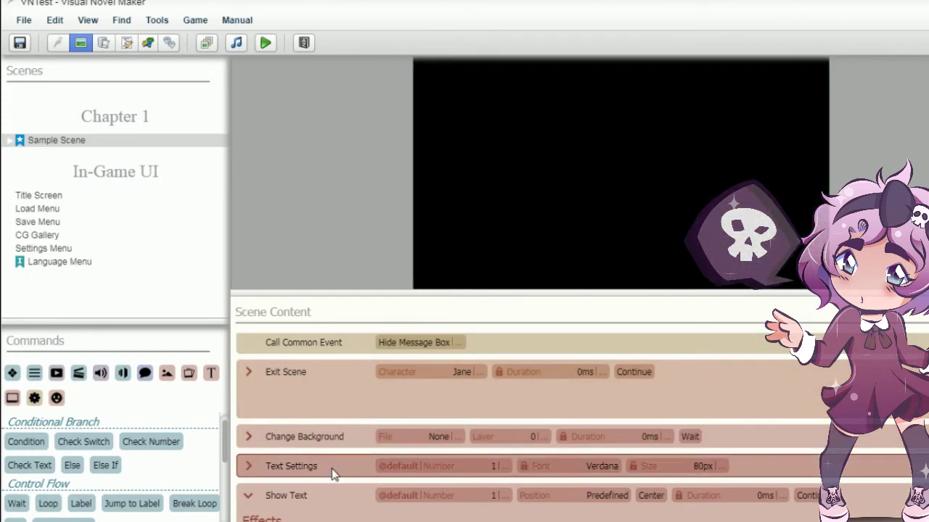
click(332, 515)
scroll(518, 400, down, 6)
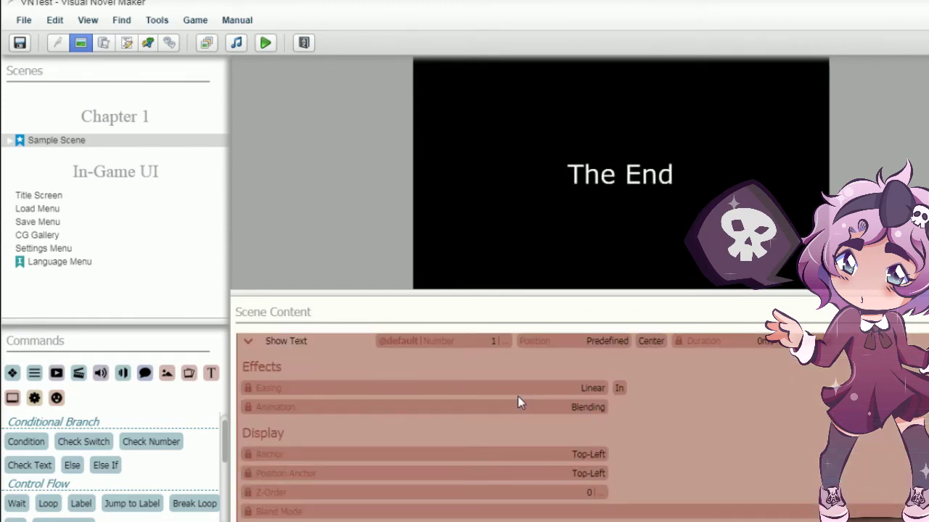
scroll(834, 438, up, 10)
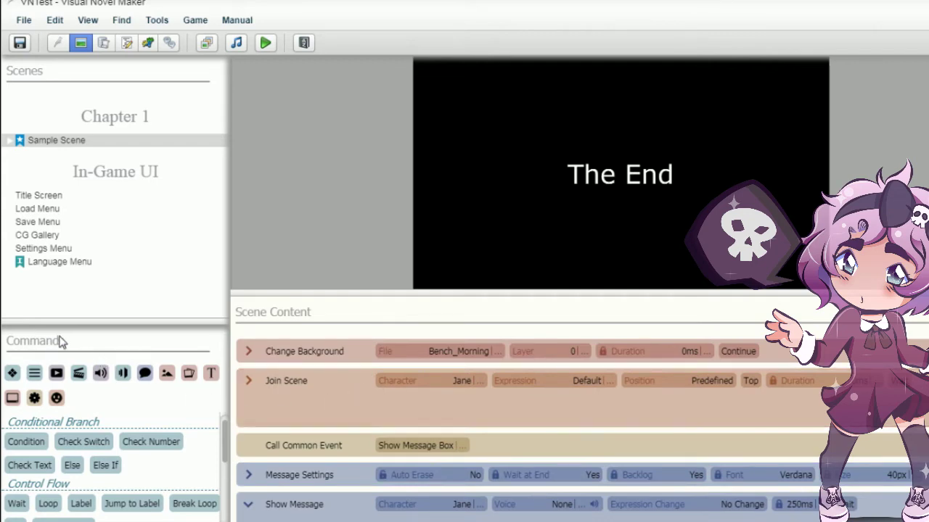
- Browse the command categories from Basic through Scene and Background to System to see which commands each offers
click(13, 374)
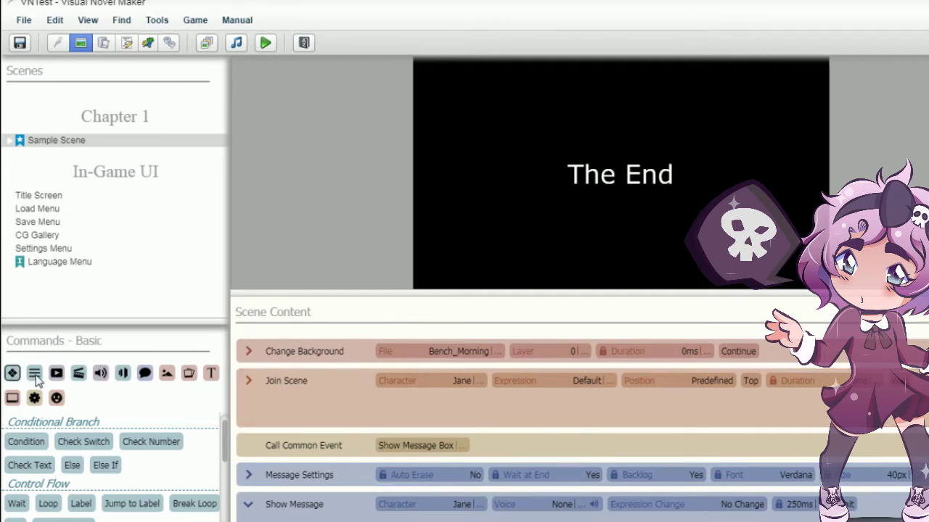
click(35, 373)
click(56, 374)
click(79, 373)
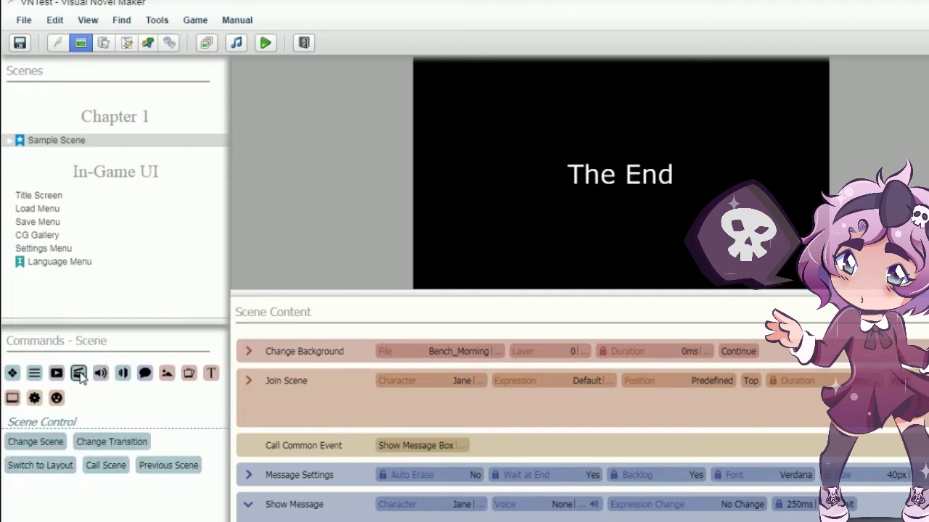
click(101, 372)
click(122, 373)
click(144, 373)
click(166, 373)
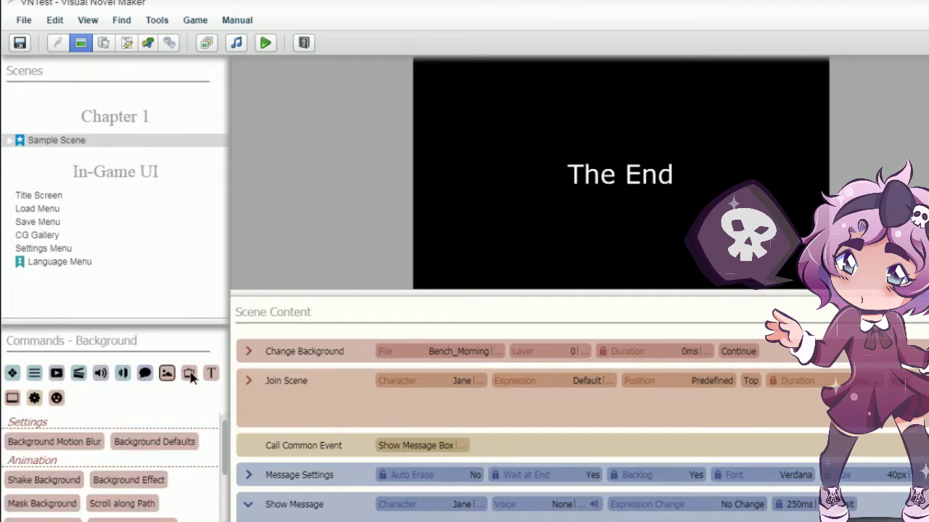
click(188, 373)
click(211, 373)
click(34, 398)
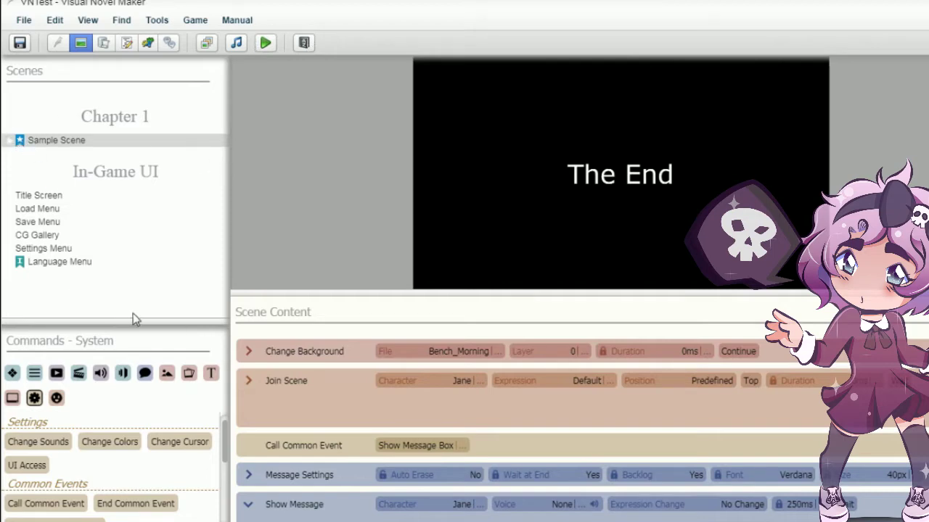
- Examine the System commands from Settings and Common Events down to the Data group
scroll(187, 431, down, 3)
scroll(202, 470, up, 3)
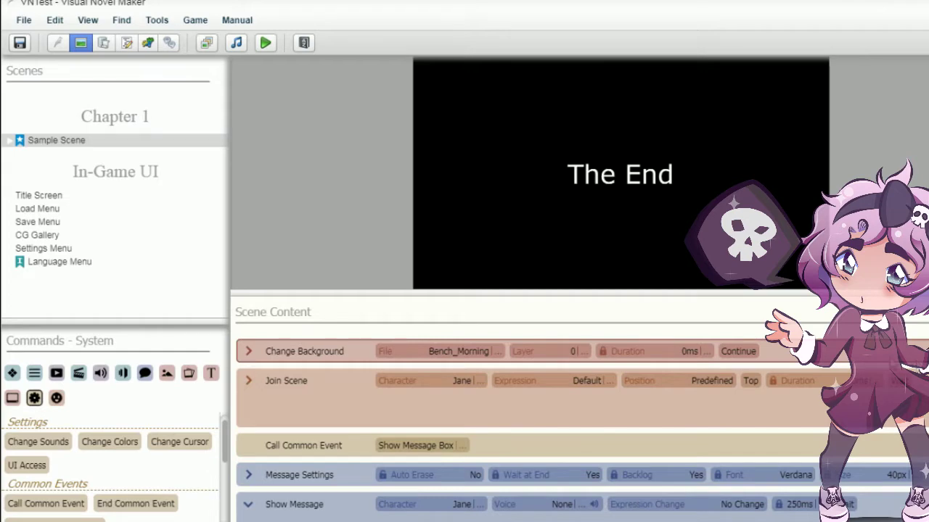
click(24, 21)
click(63, 95)
scroll(102, 486, down, 3)
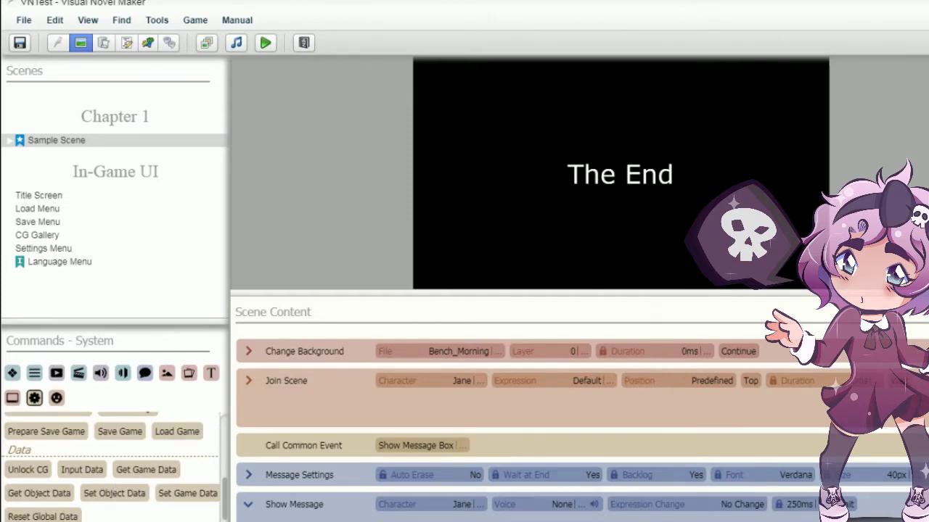
- Review the whole Sample Scene command list again down to the closing "The End" text
scroll(508, 421, down, 10)
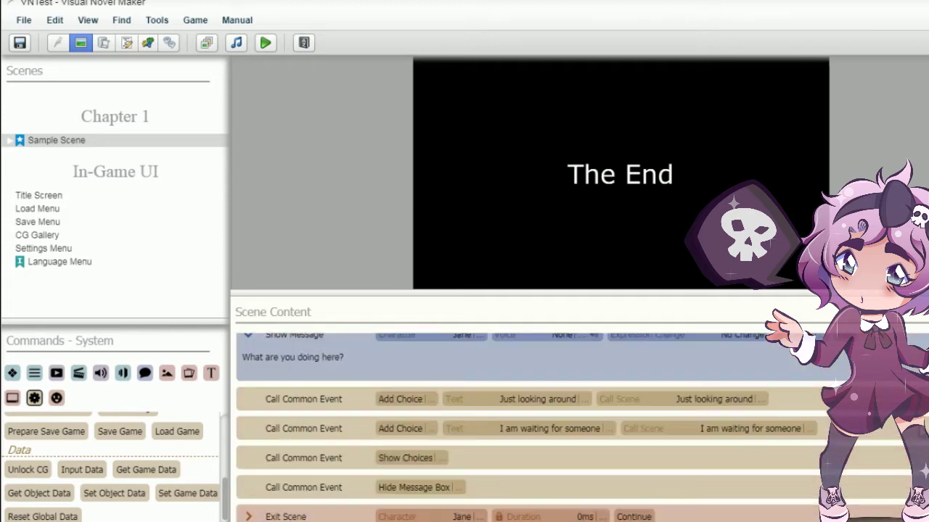
scroll(410, 454, up, 3)
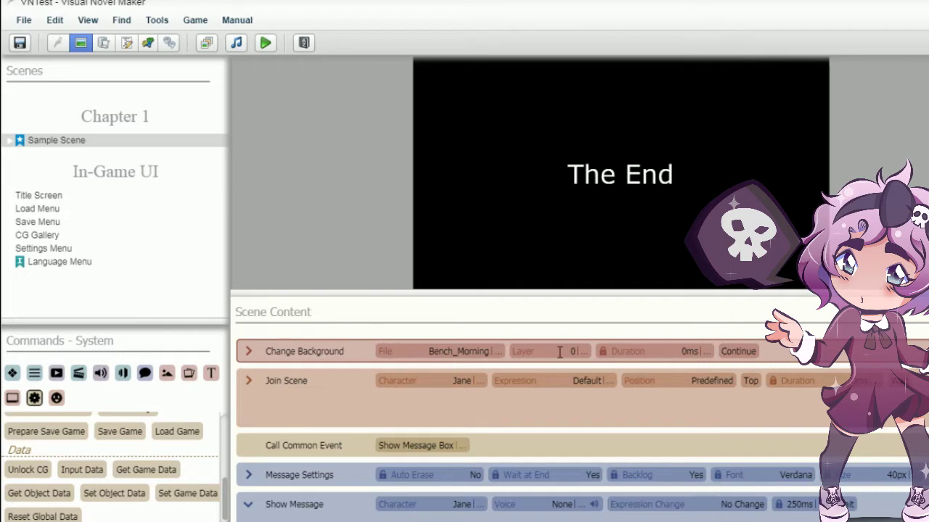
scroll(559, 351, down, 15)
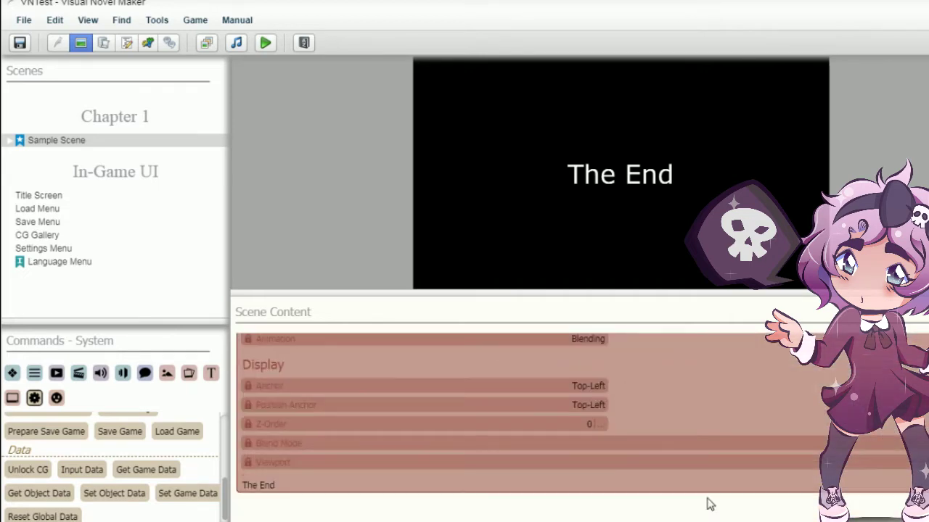
- Preview the Join Scene command for Jane and the Bench_Morning Change Background command at the start of the Sample Scene
scroll(517, 412, up, 15)
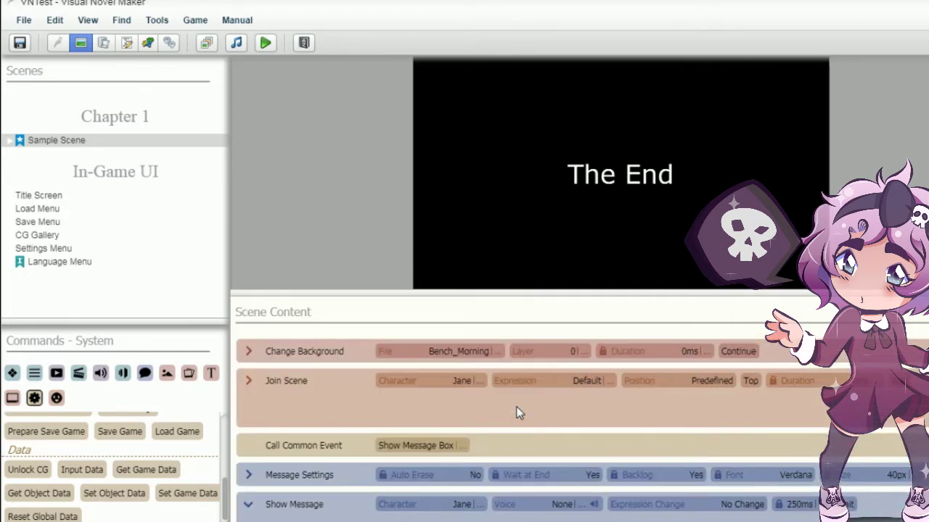
click(517, 412)
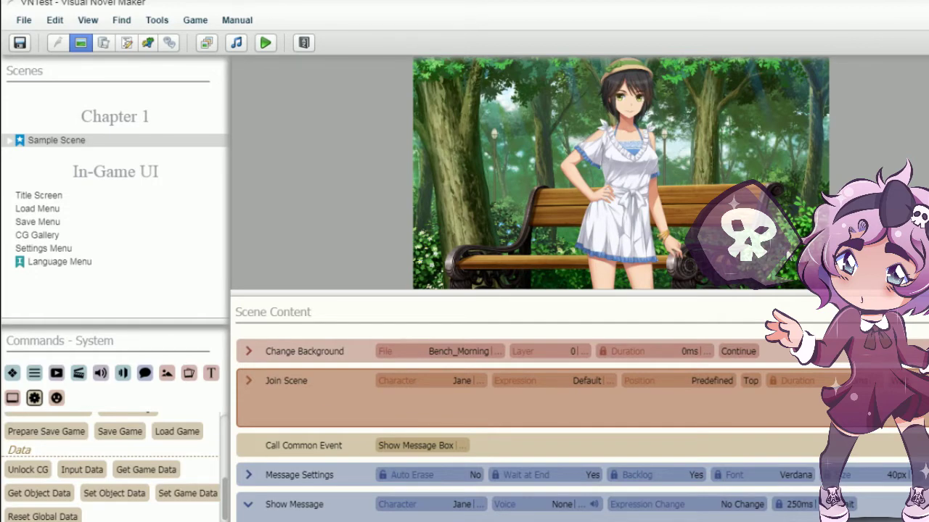
click(652, 300)
- View the Language Configuration with its English and Japanese profiles, and return to the scene editor
click(88, 19)
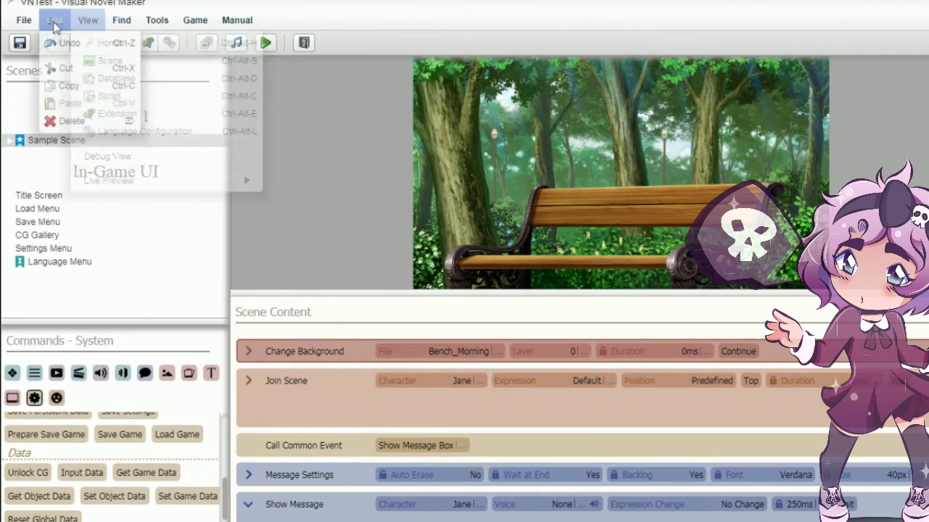
click(144, 131)
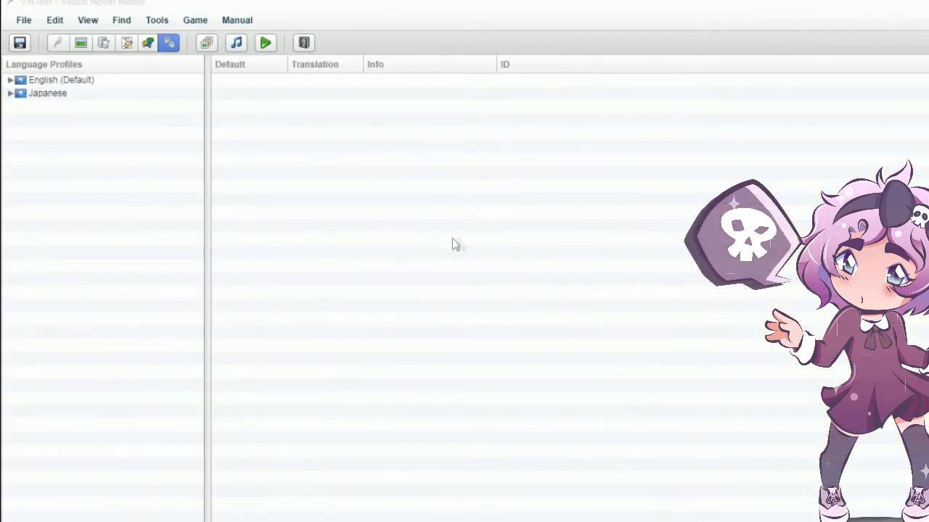
click(80, 44)
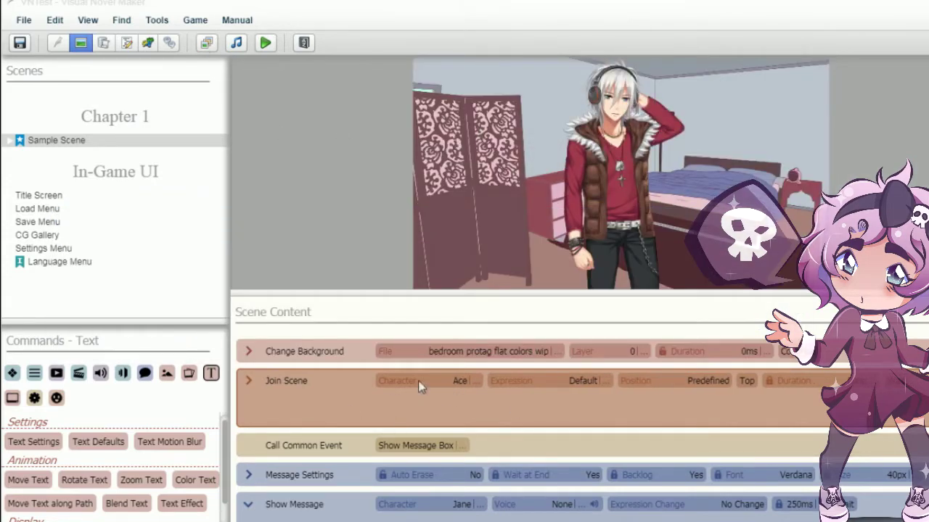
- Delete the Join Scene command for Ace and browse the available characters for its replacement
key(Delete)
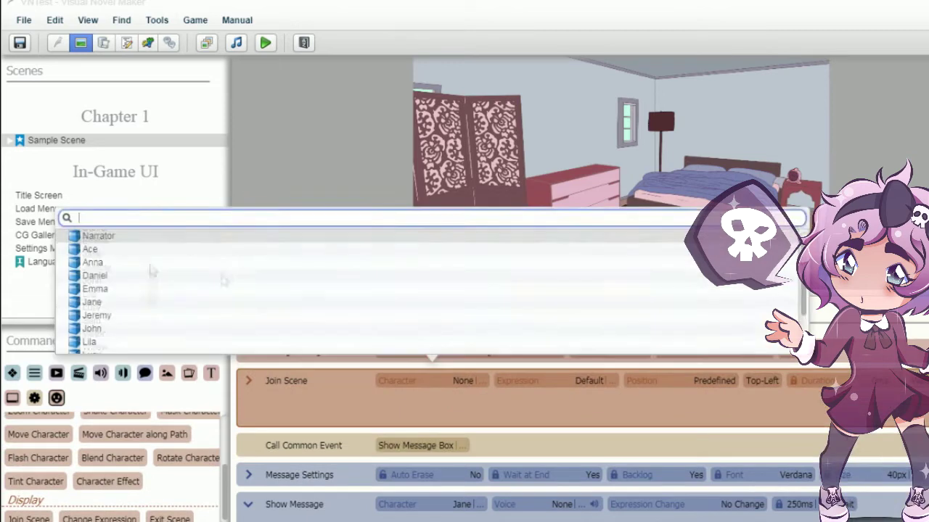
scroll(223, 281, down, 2)
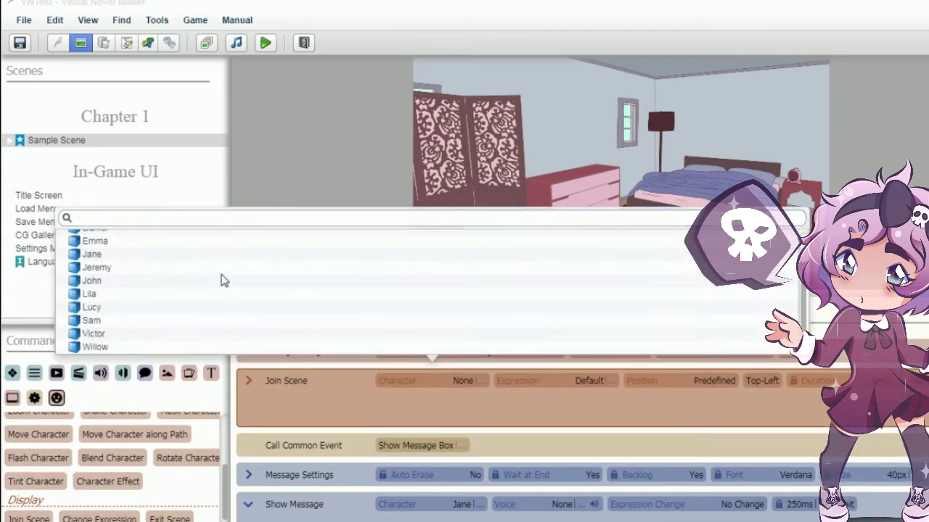
- Examine the character folders in the Resource Manager, including the contents of Innocent, and return to the Sample Scene's commands
click(204, 43)
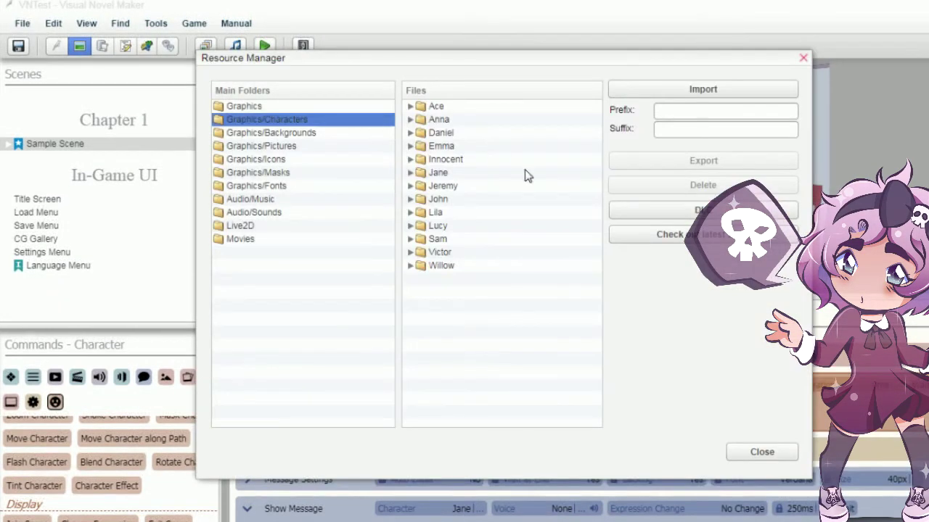
click(449, 159)
click(411, 159)
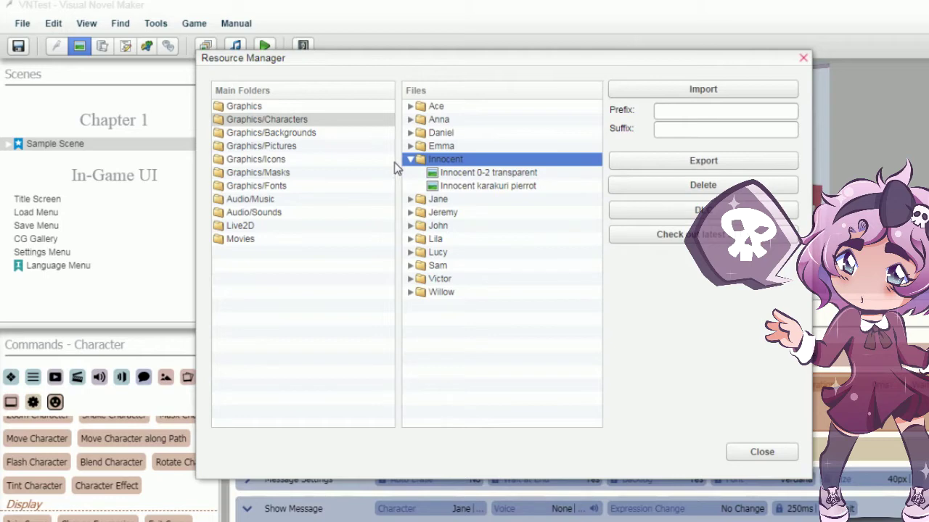
click(444, 146)
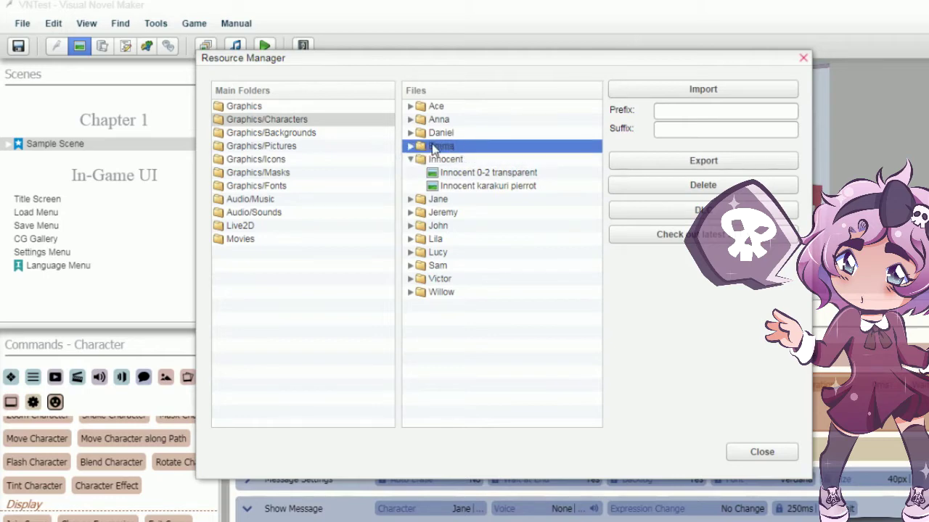
click(410, 160)
click(444, 186)
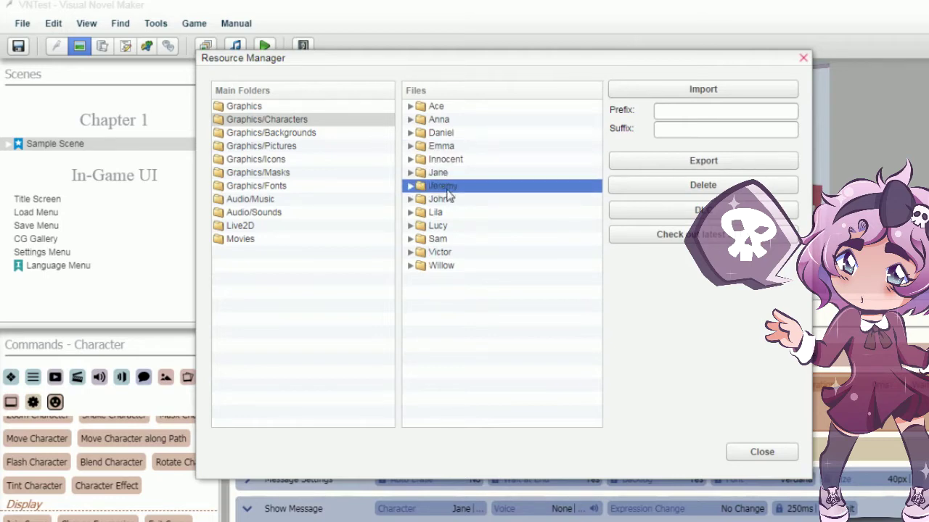
click(438, 267)
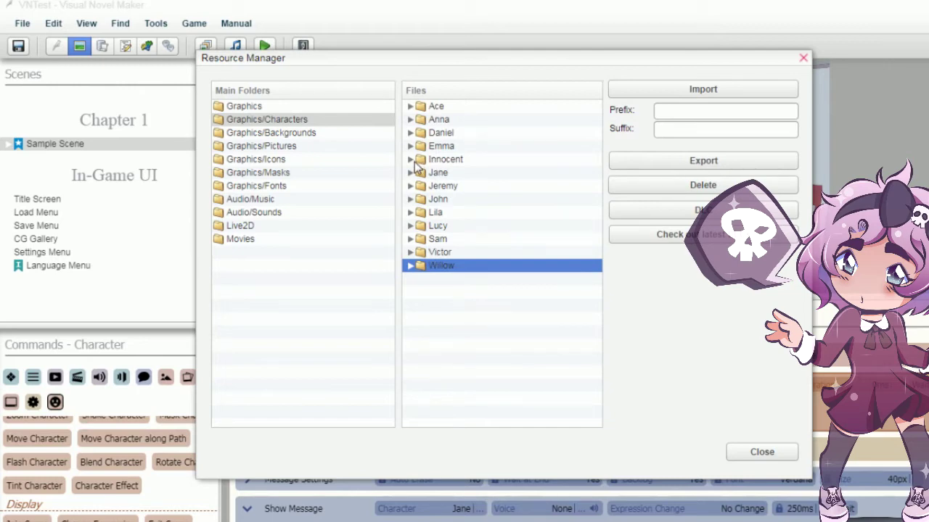
click(419, 159)
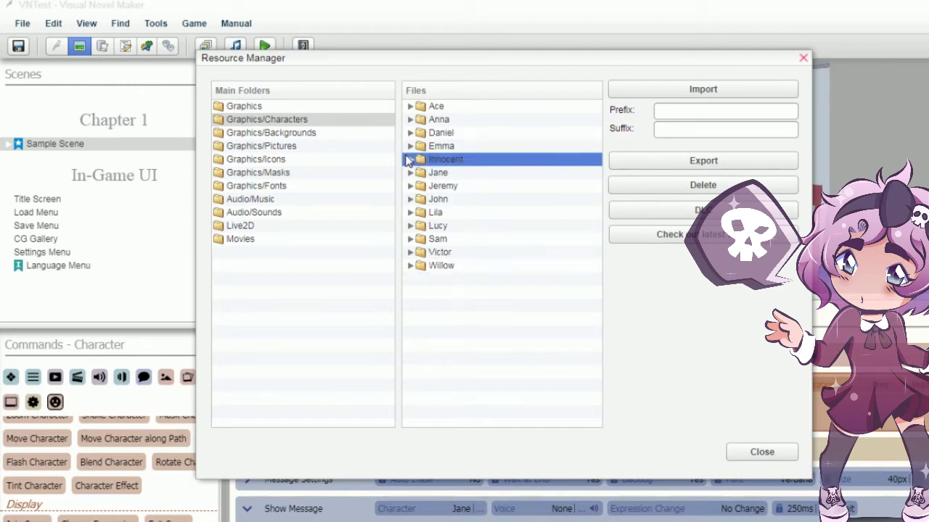
click(798, 60)
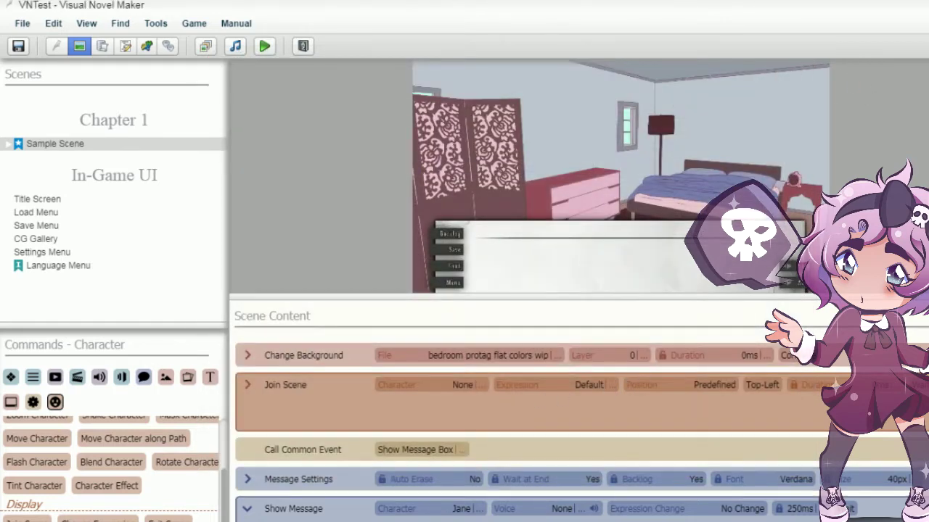
scroll(357, 420, down, 3)
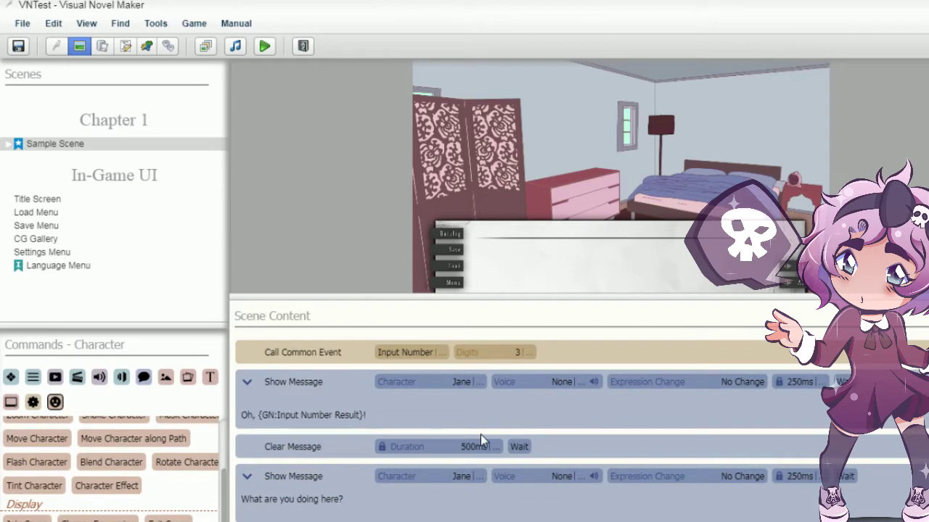
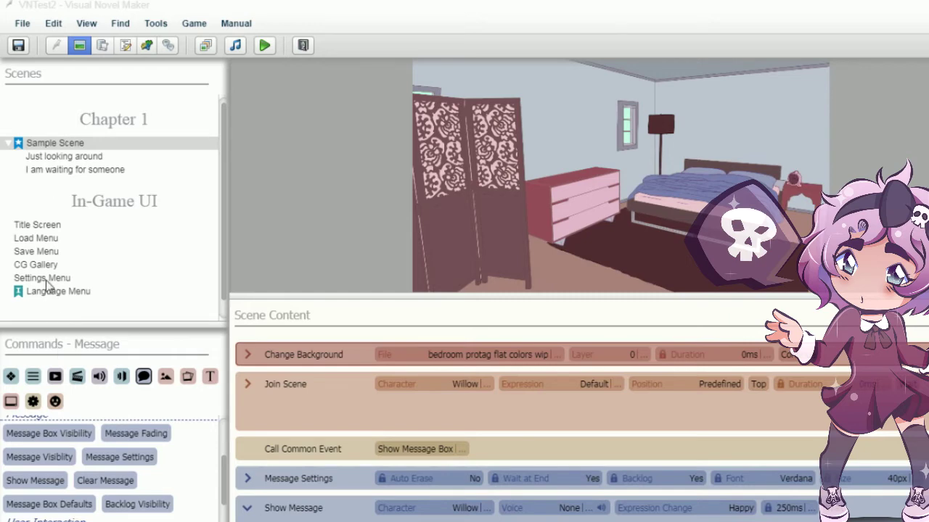
- Save the project, run a game test, choose English as the language and start a new game
click(264, 46)
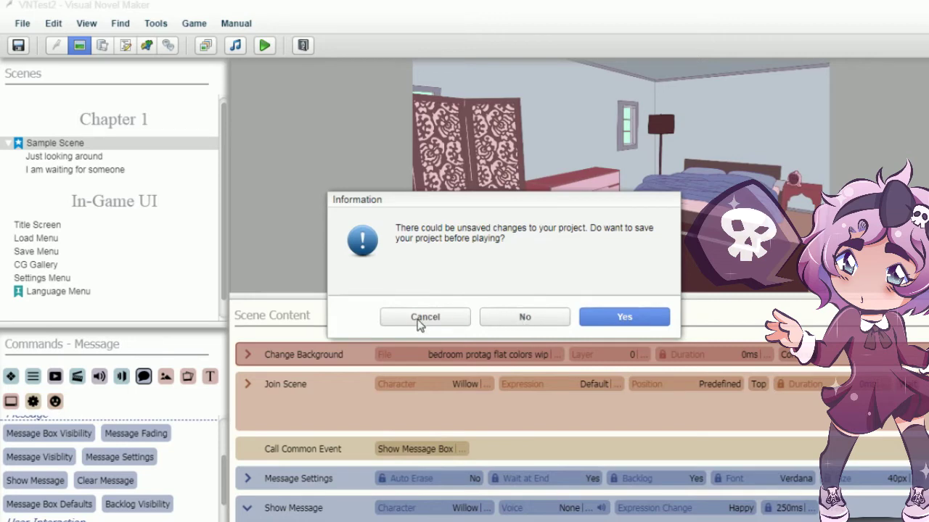
key(Return)
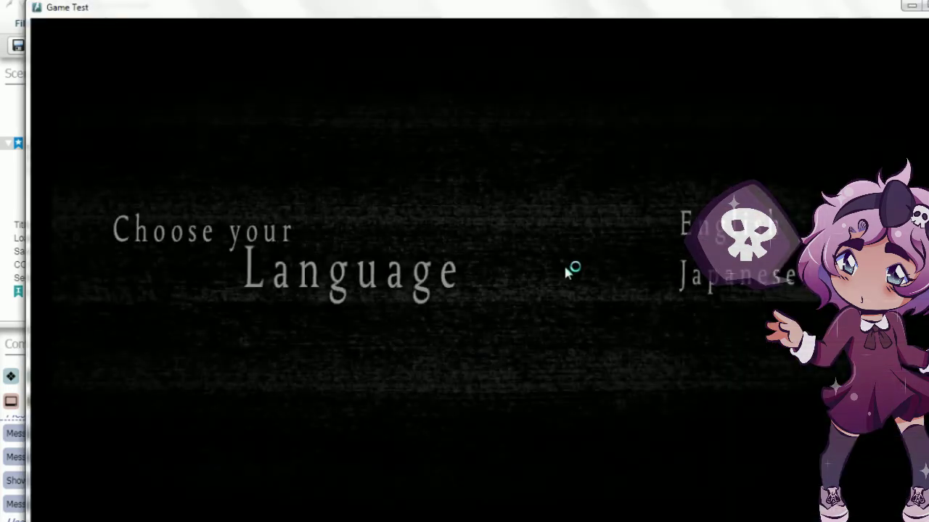
key(Return)
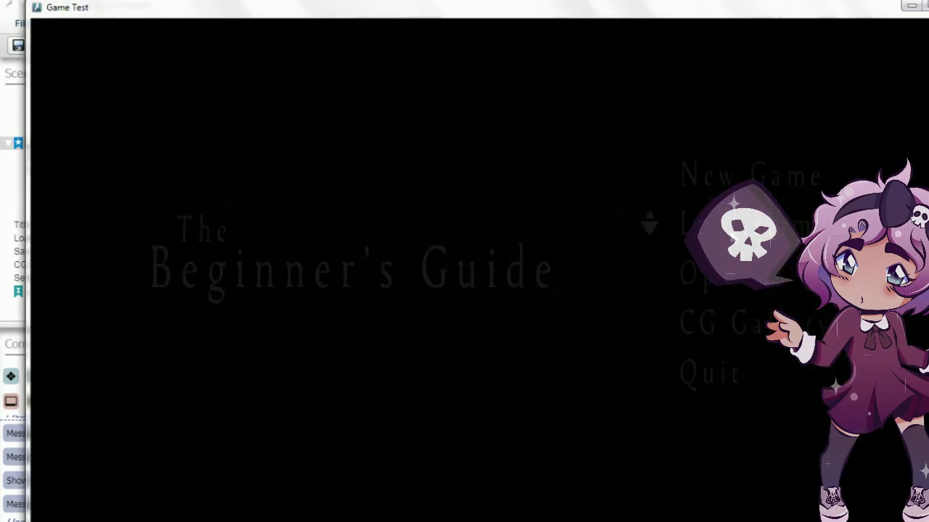
click(719, 187)
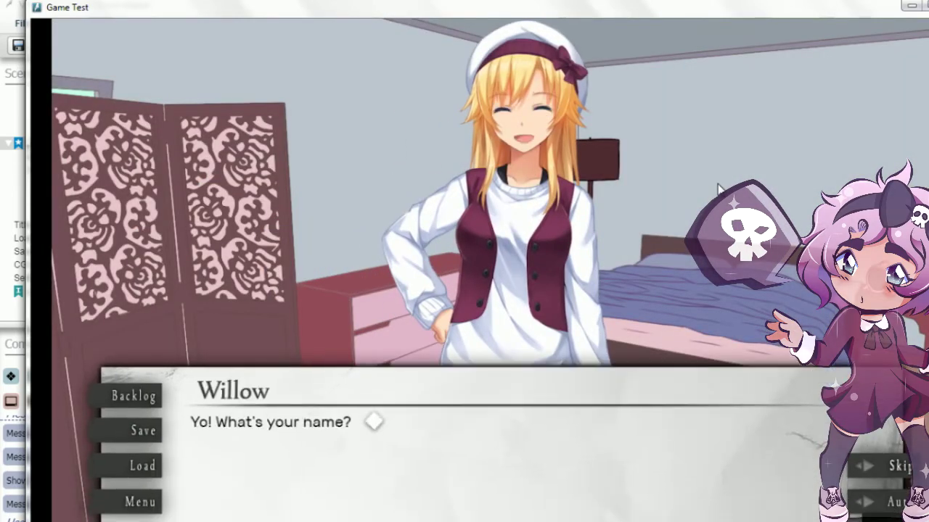
- Enter the player's name for Willow's question in the game test and advance to the age question
click(674, 238)
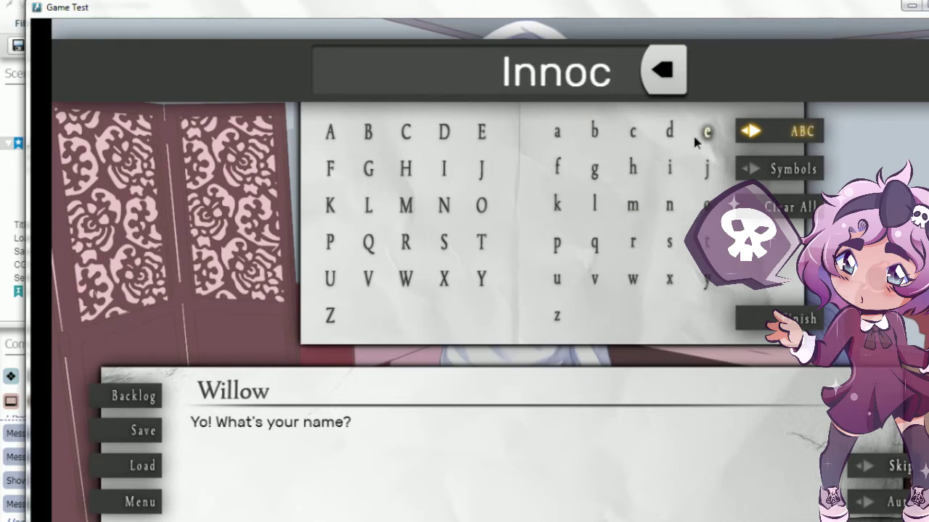
text(ent)
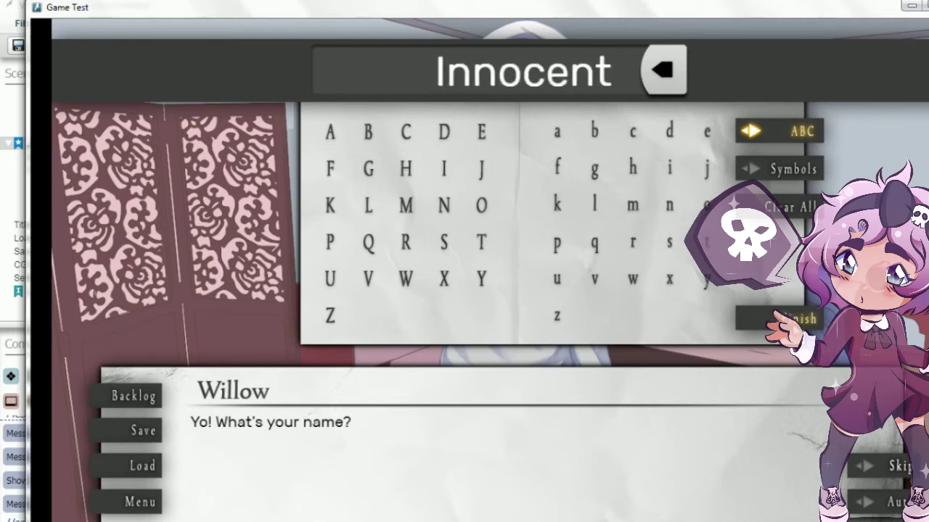
click(794, 328)
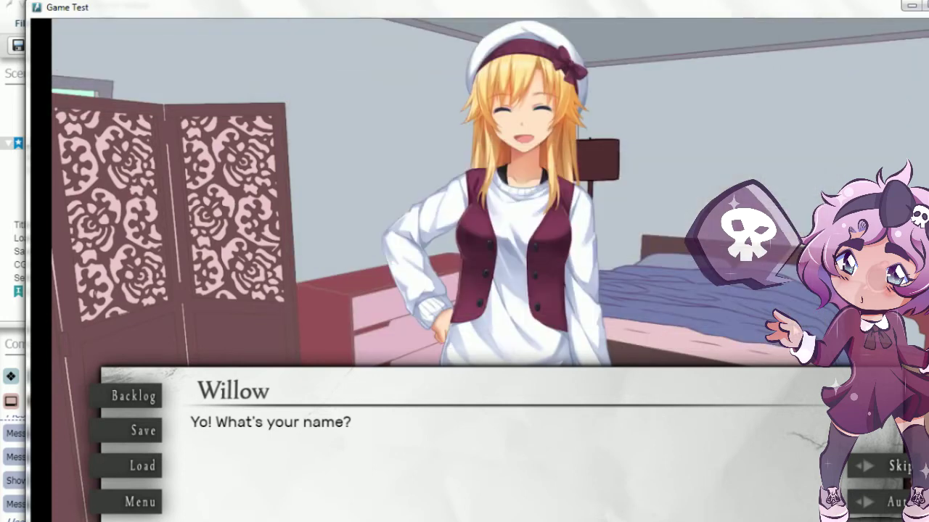
click(759, 345)
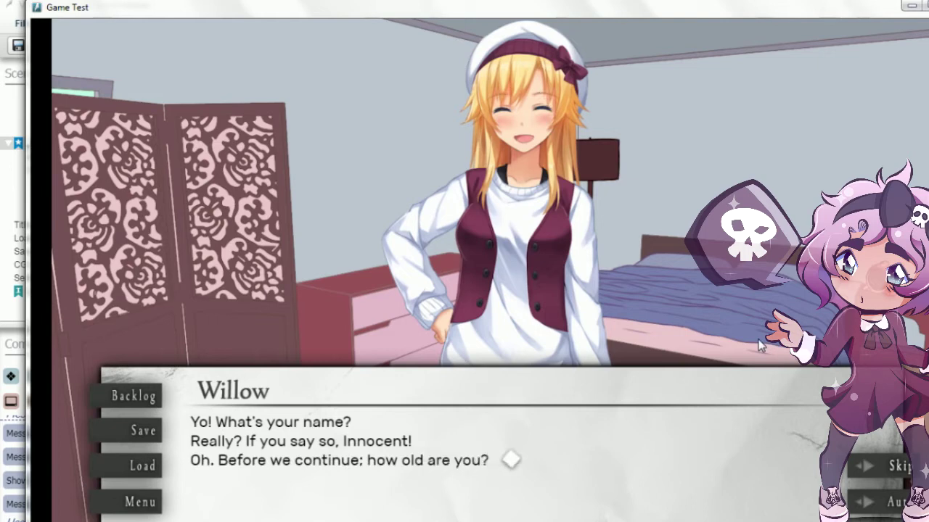
- Answer Willow's age question with 21 in the game test
click(759, 347)
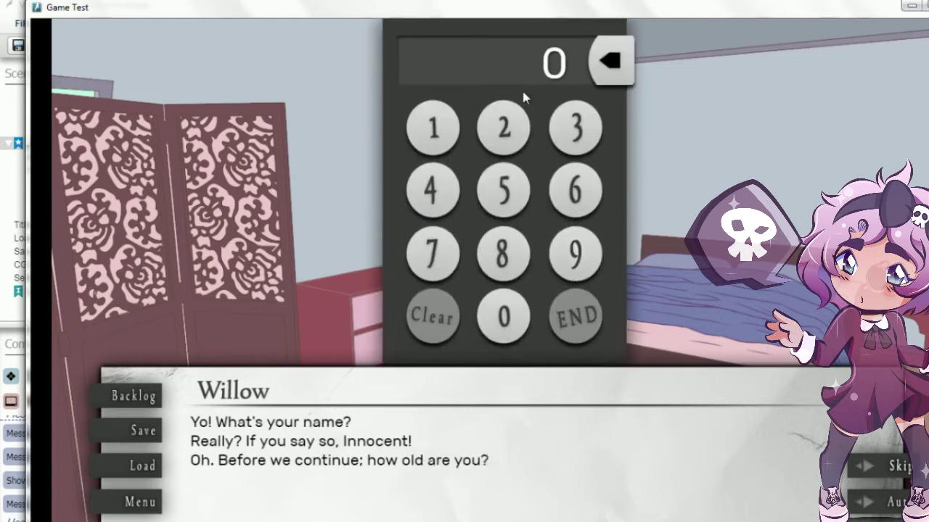
click(503, 128)
click(422, 122)
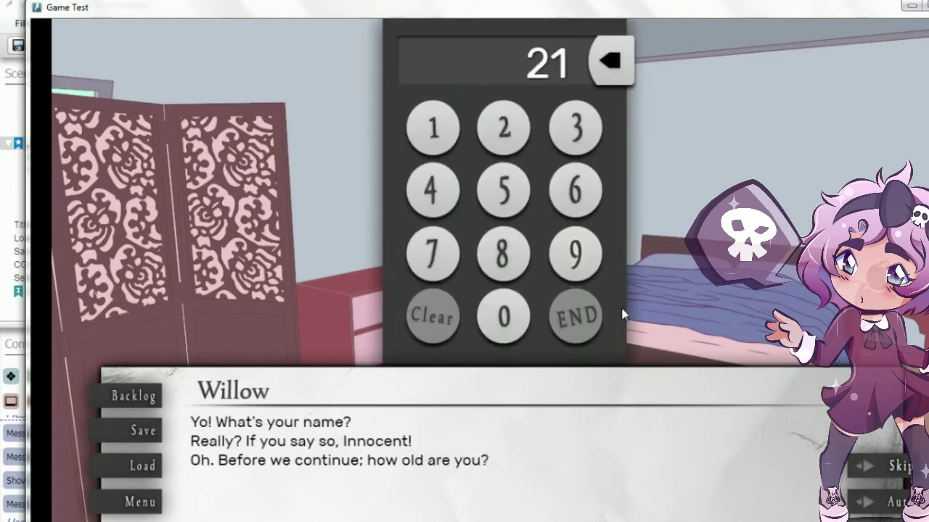
click(590, 328)
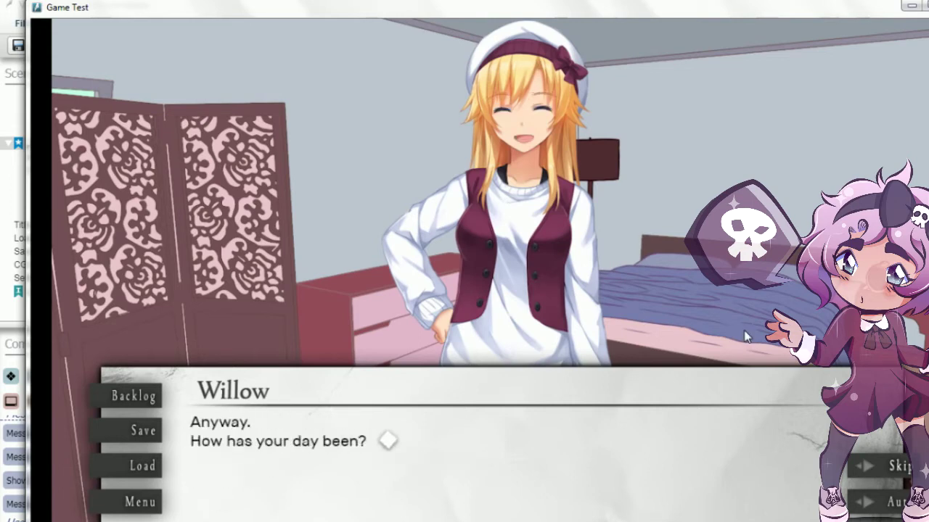
- Answer Willow's question about the day with "Pretty ok." and continue the dialogue
click(744, 332)
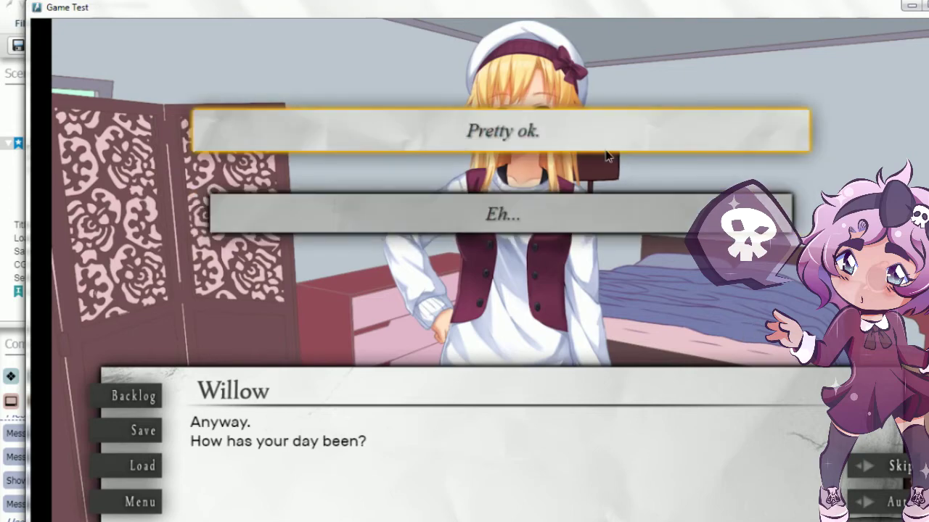
click(606, 151)
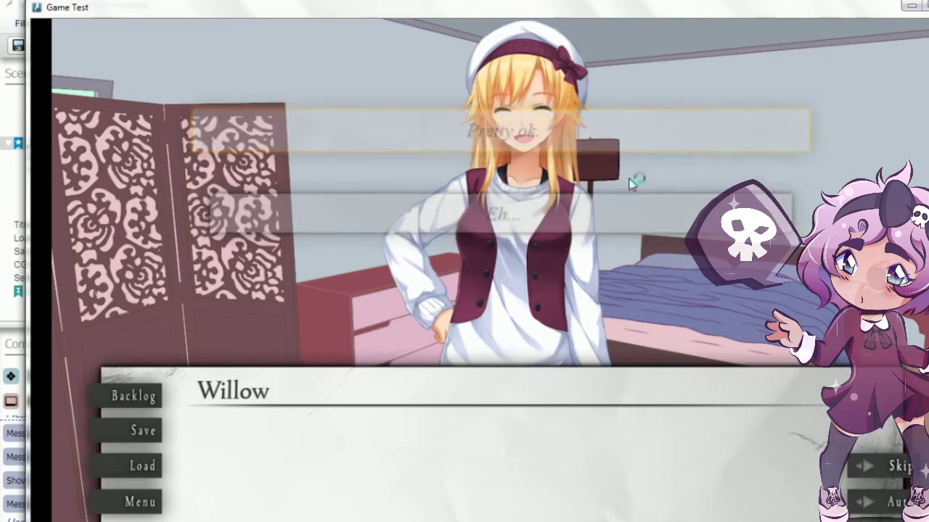
click(719, 399)
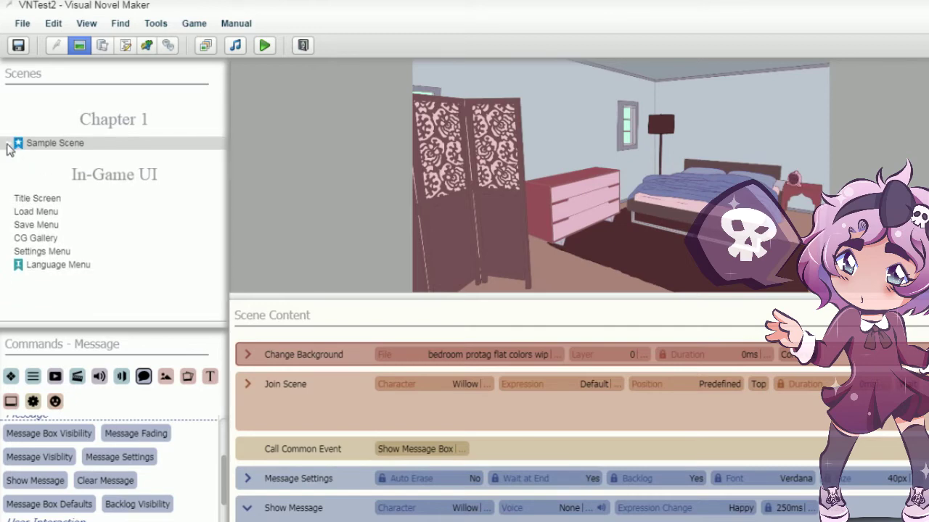
- Expand the Sample Scene's child scenes and review its command list down to the closing "That's a Wrap!" text
click(10, 145)
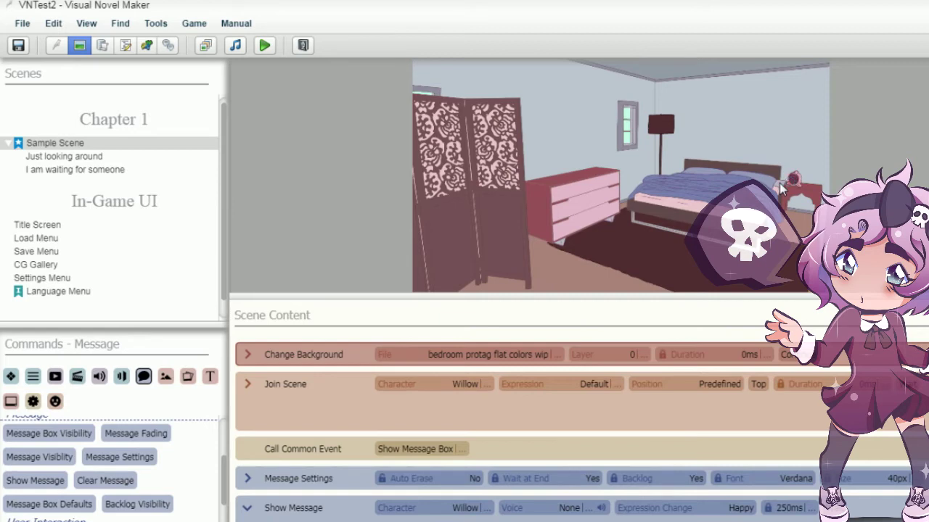
scroll(735, 432, down, 5)
scroll(734, 430, down, 5)
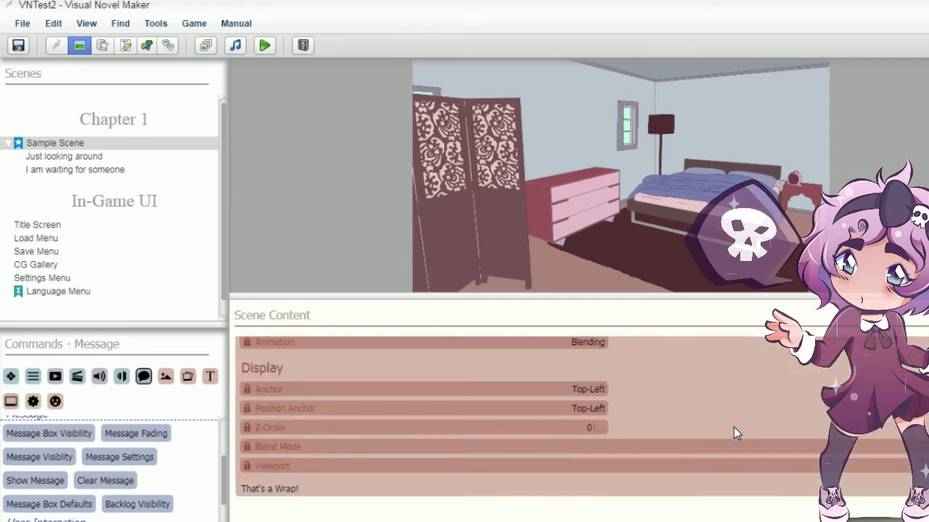
scroll(736, 428, up, 15)
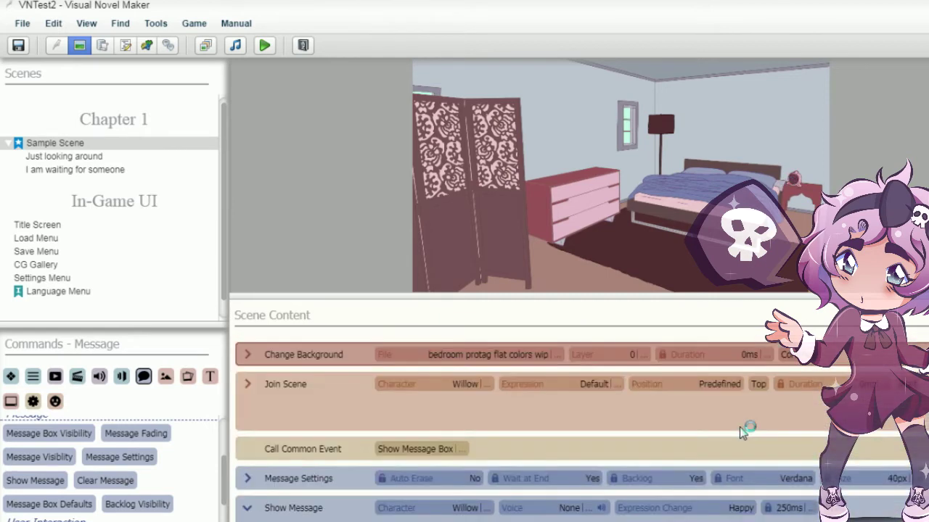
- View the database's Characters collection and the Main script in the script editor
click(102, 45)
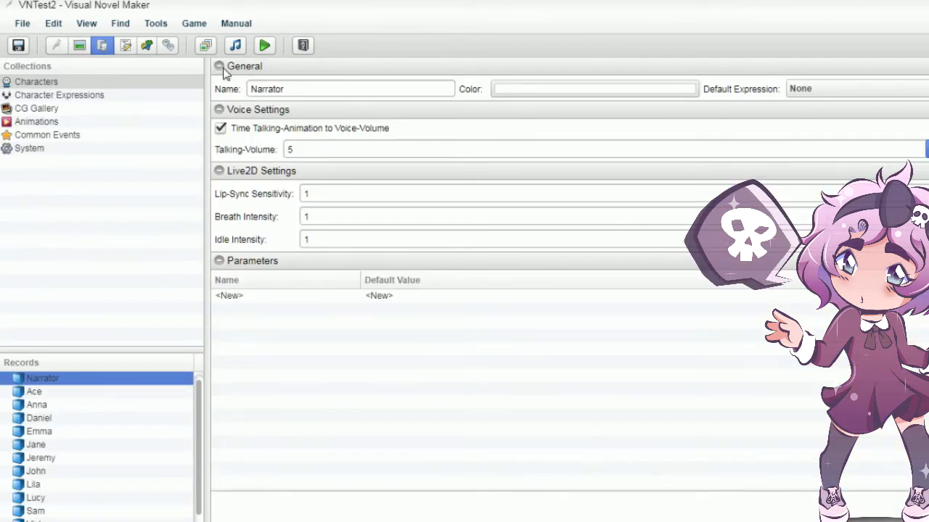
click(127, 47)
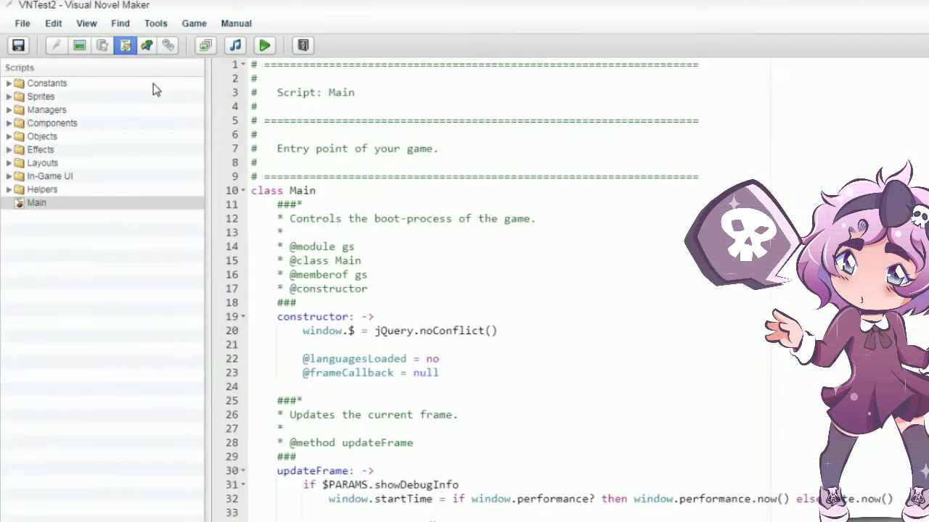
- Read the Main script down to its audio and video settings methods, and return to the Sample Scene's command list
scroll(463, 484, down, 20)
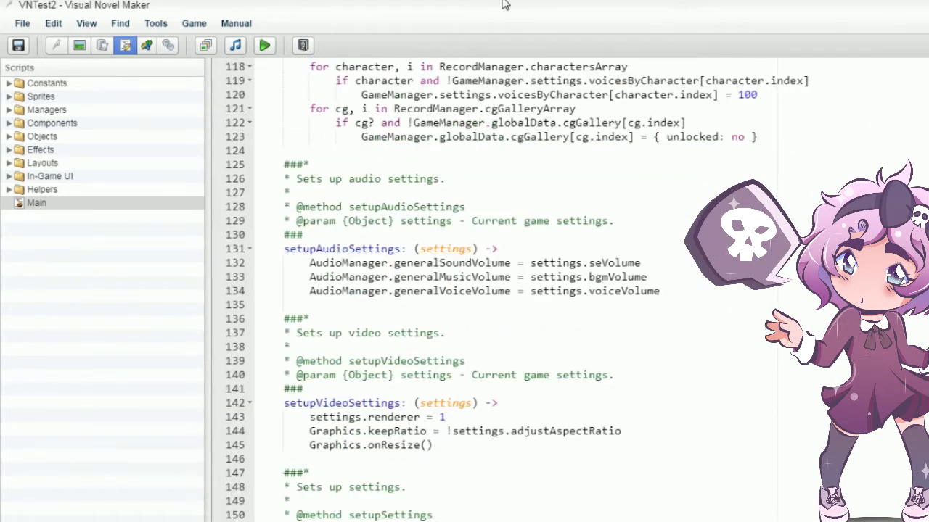
click(80, 45)
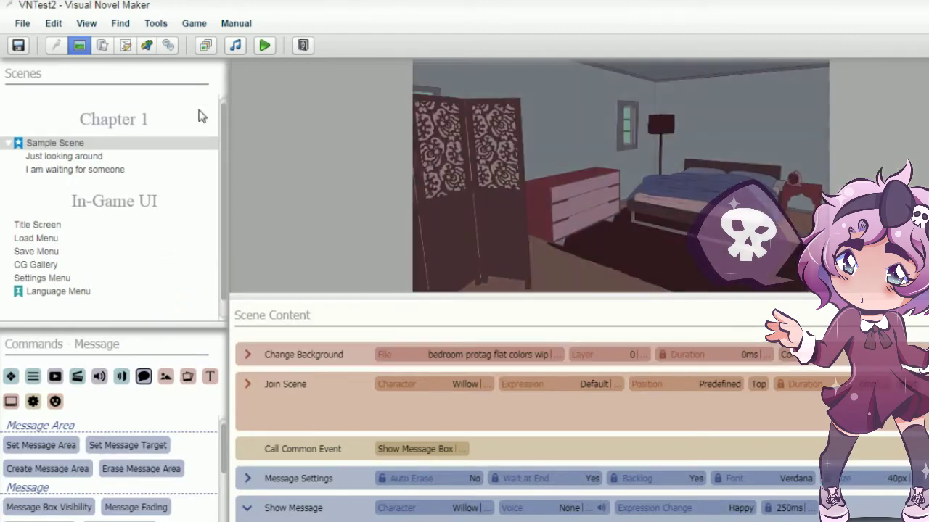
scroll(508, 428, down, 15)
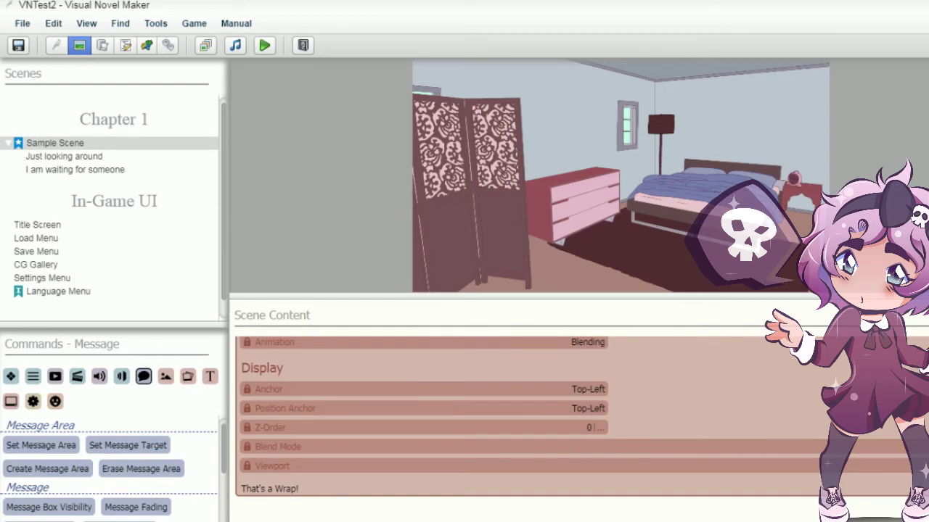
scroll(776, 438, up, 15)
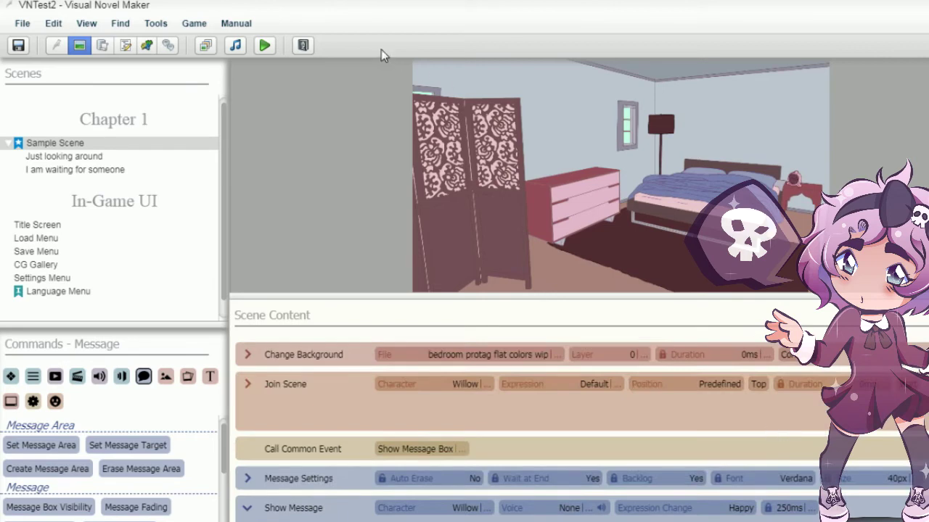
- Open the Visual Novel Maker manual in the browser and return to the scene editor
click(232, 26)
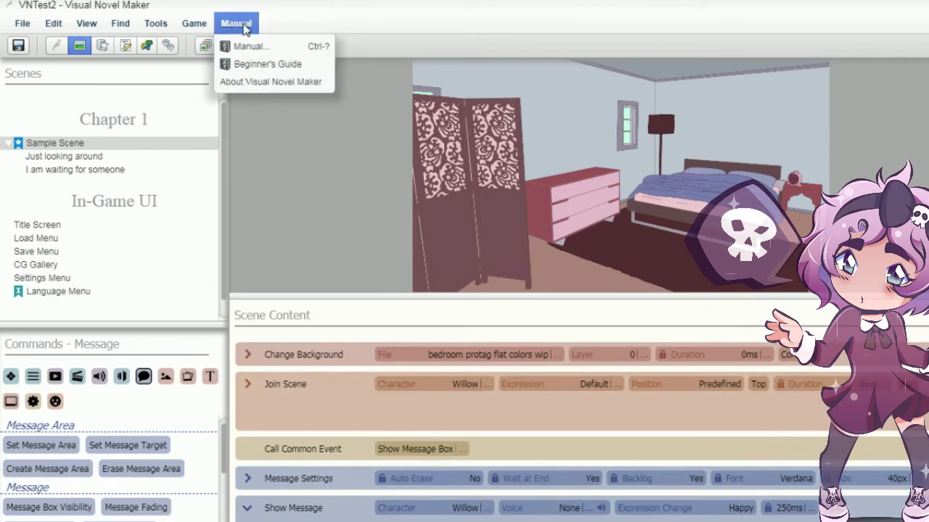
click(331, 7)
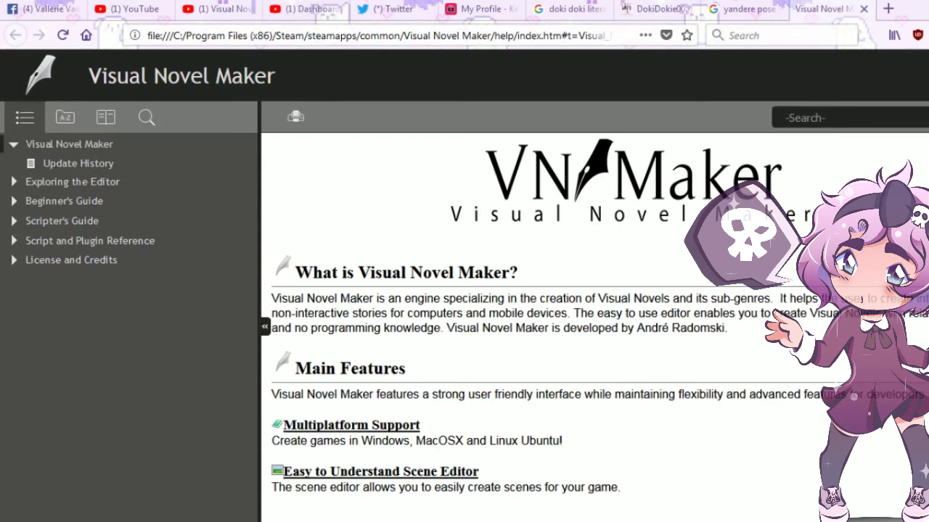
key(alt+Tab)
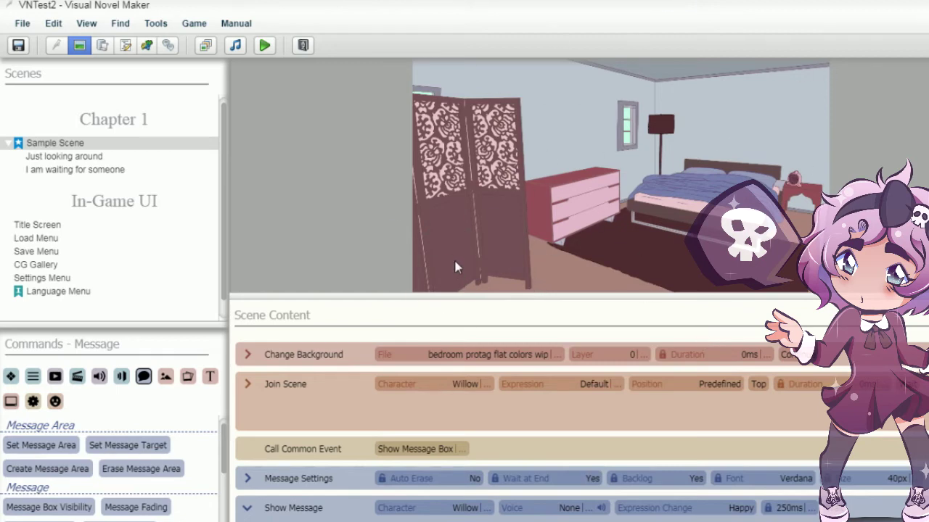
- Preview Willow's Join Scene command and examine the Sample Scene's messages, input events and choices through to the closing text
click(344, 397)
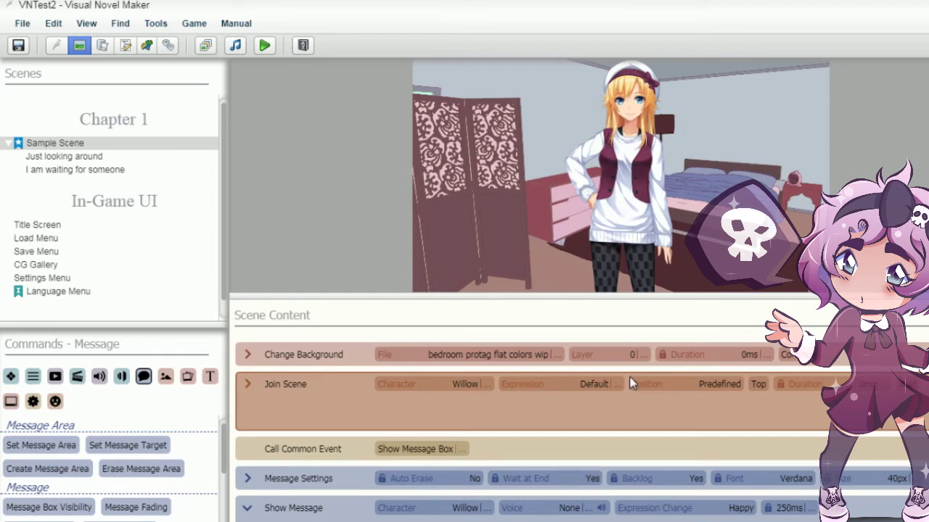
scroll(476, 431, down, 10)
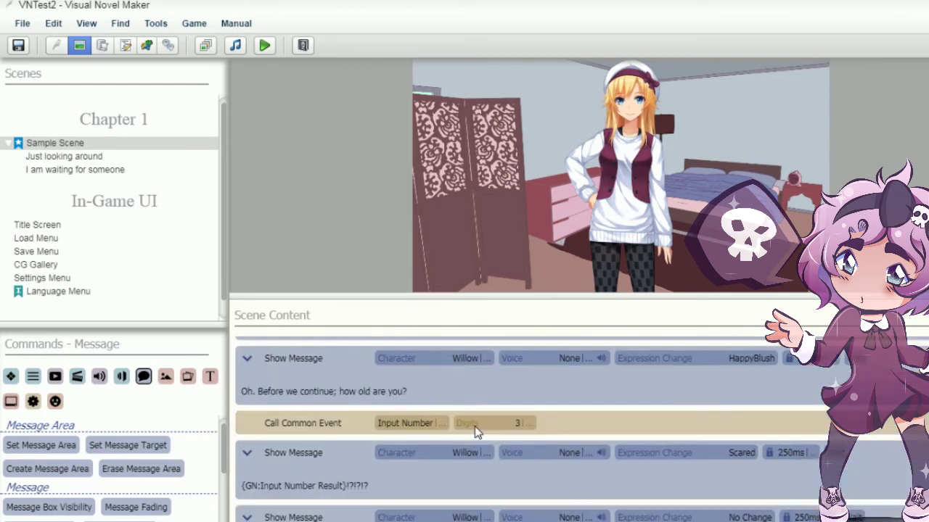
scroll(477, 428, up, 10)
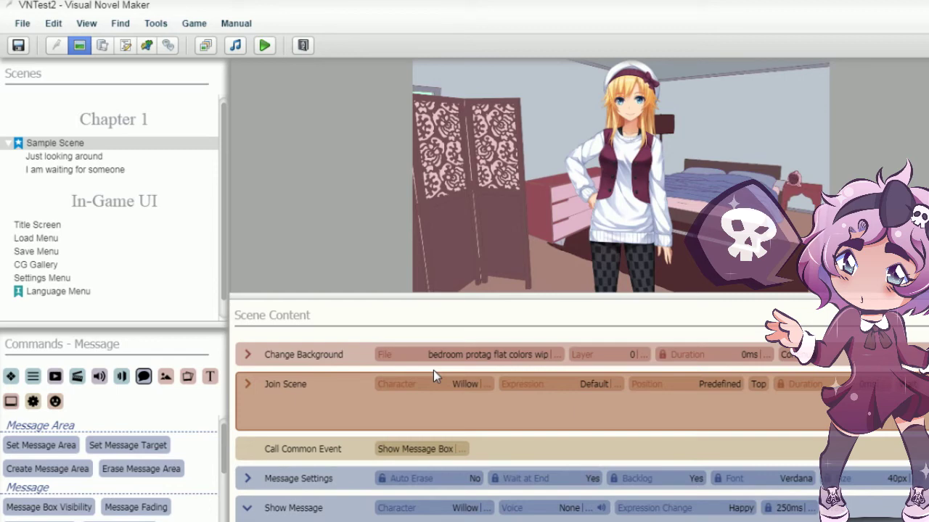
scroll(433, 376, down, 5)
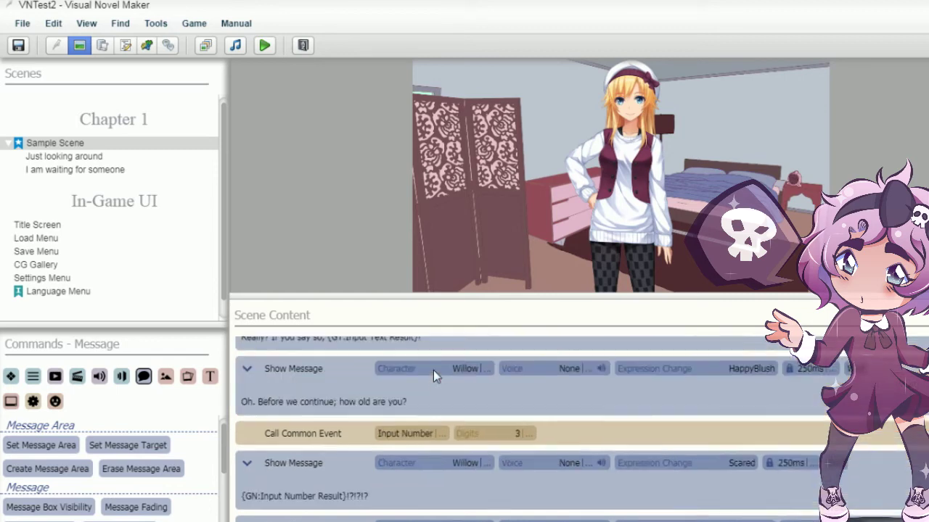
scroll(433, 376, down, 5)
scroll(433, 375, down, 10)
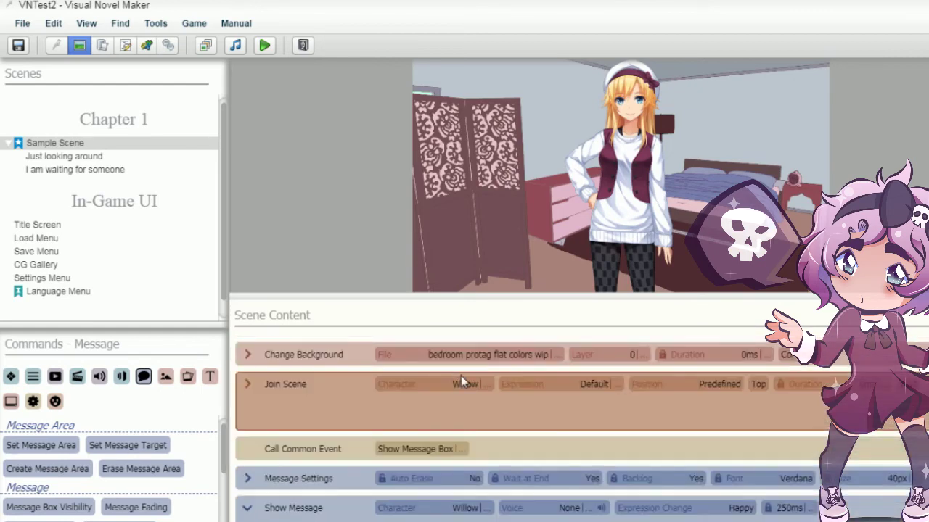
scroll(470, 376, down, 10)
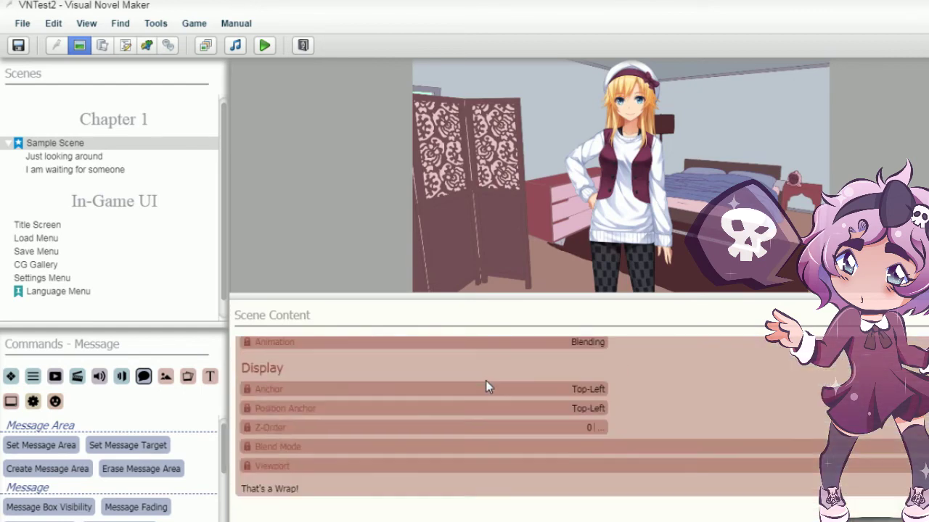
scroll(486, 386, up, 10)
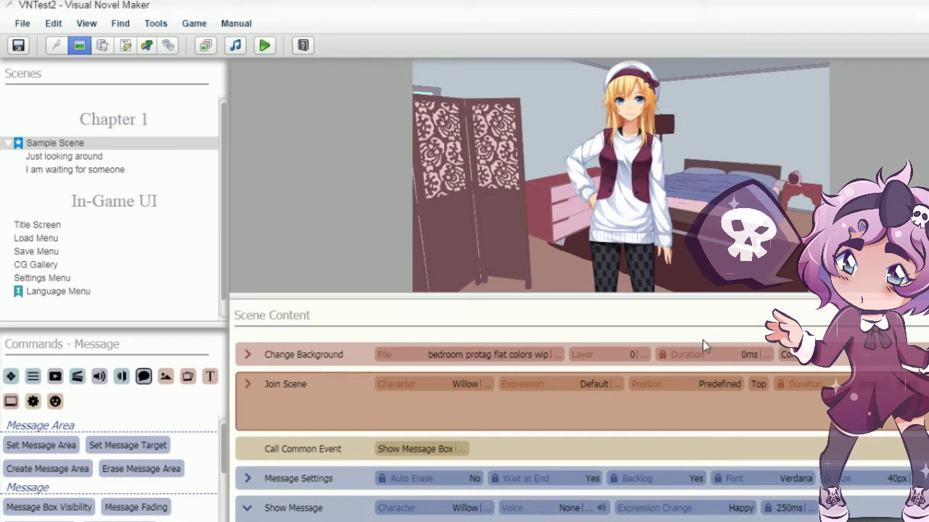
scroll(703, 340, down, 10)
scroll(702, 339, down, 3)
scroll(702, 339, up, 15)
scroll(466, 425, down, 15)
scroll(466, 425, up, 13)
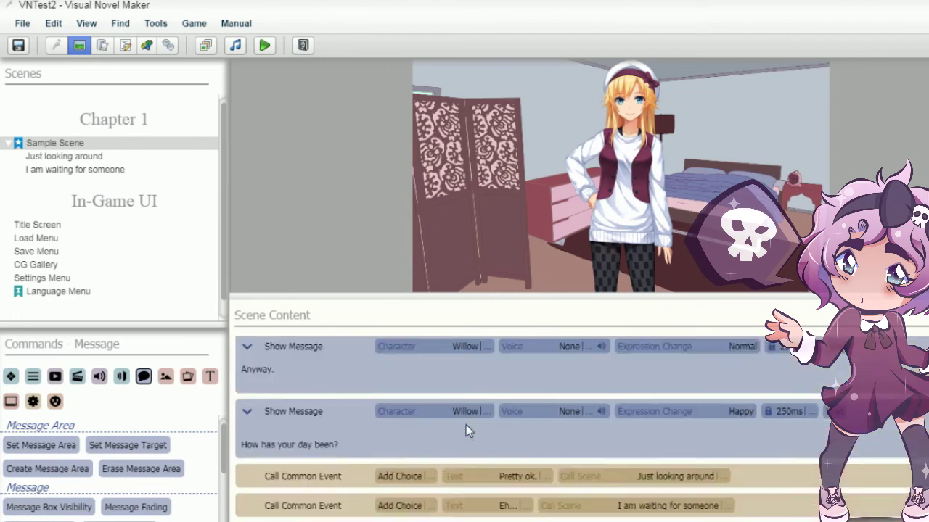
scroll(466, 430, up, 2)
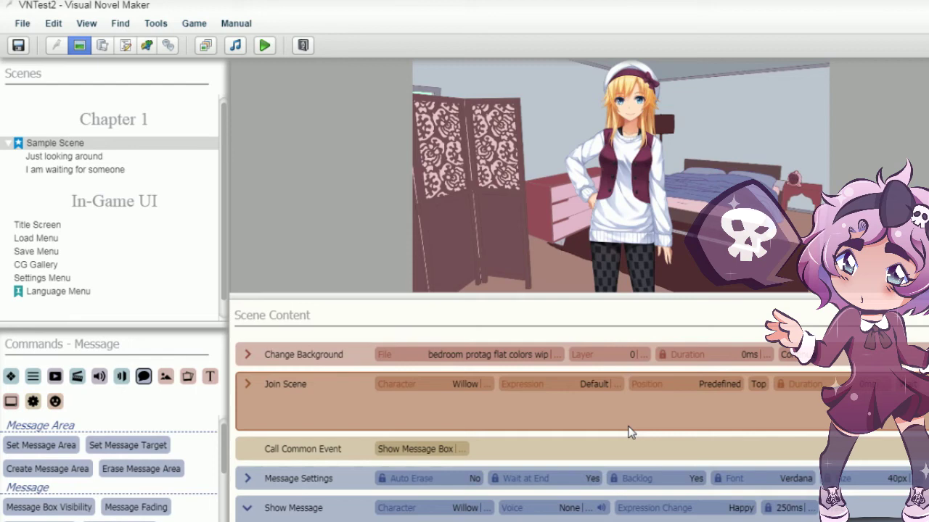
scroll(638, 404, down, 15)
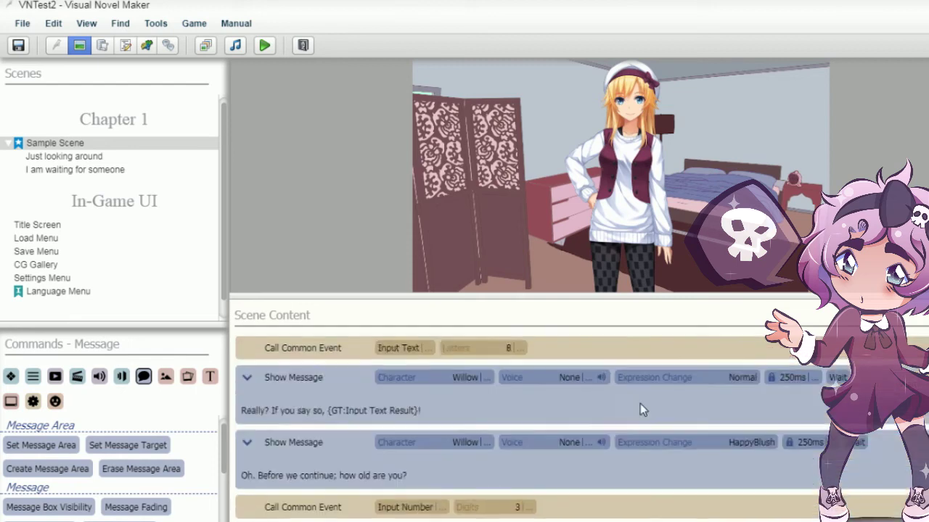
scroll(638, 405, up, 15)
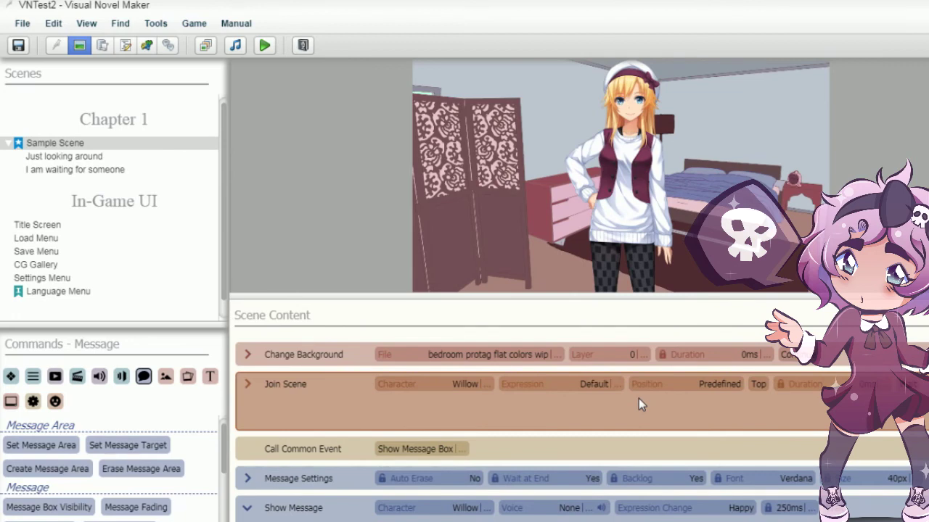
scroll(638, 403, down, 15)
scroll(638, 404, up, 13)
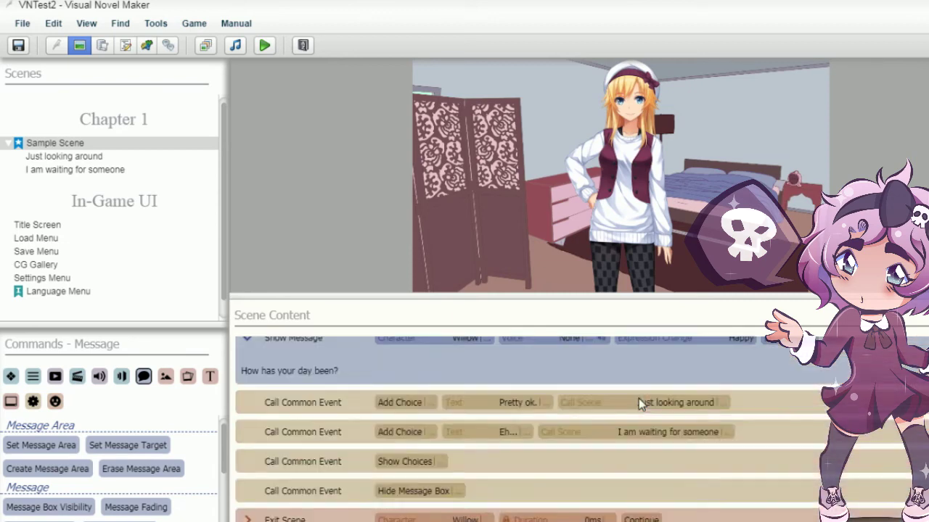
scroll(639, 405, up, 5)
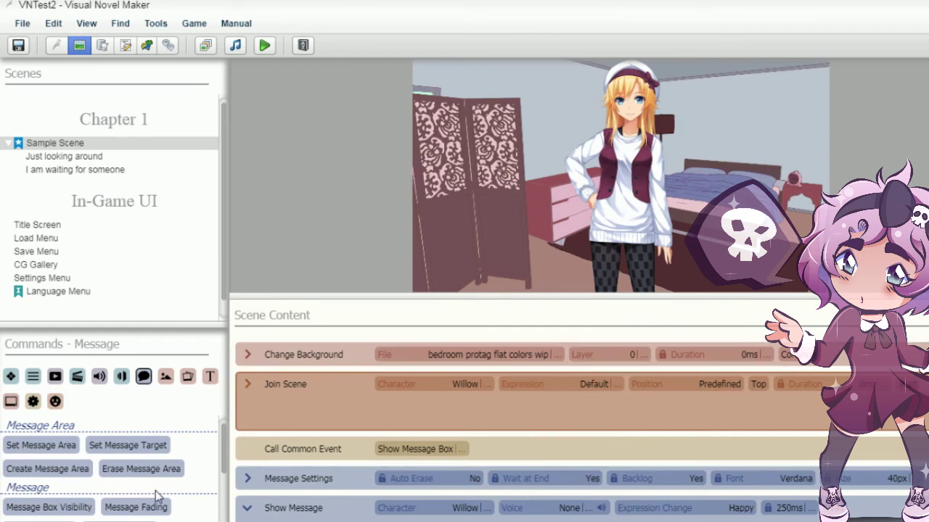
scroll(544, 341, down, 10)
scroll(534, 349, down, 2)
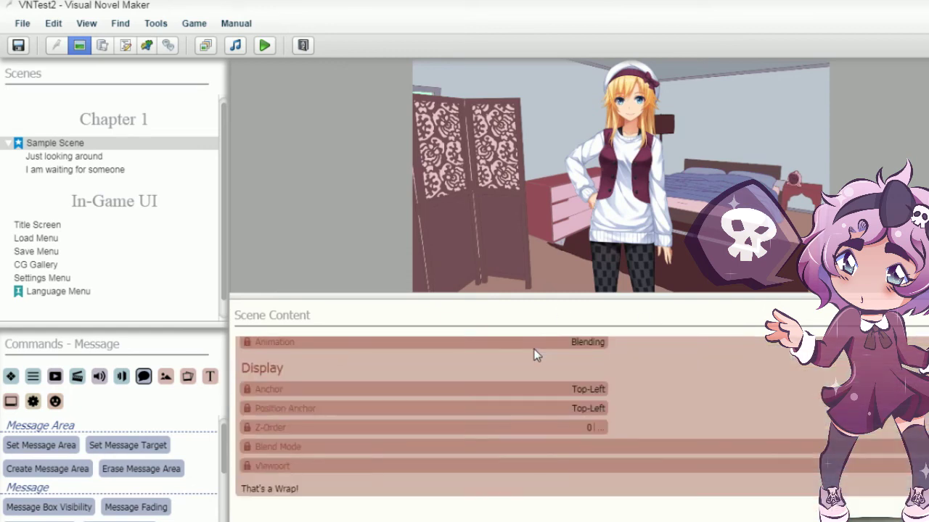
scroll(534, 349, up, 15)
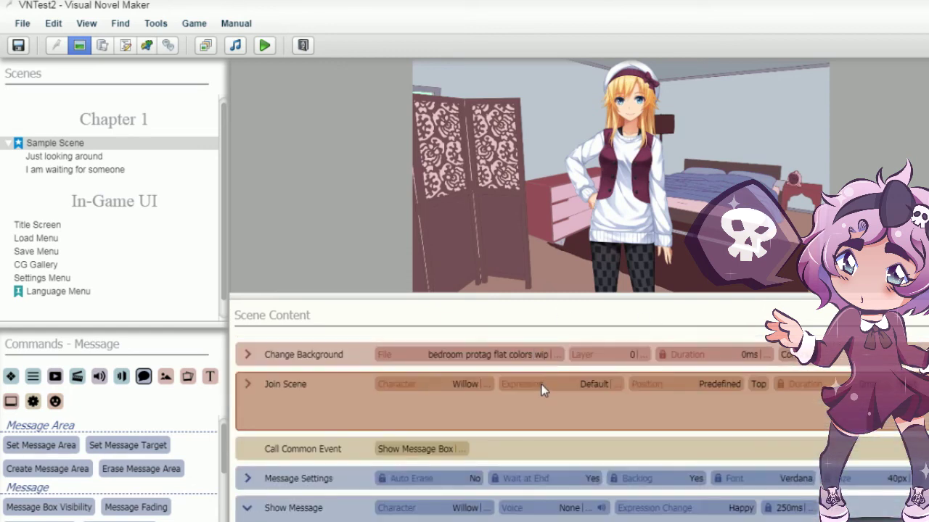
scroll(543, 391, down, 10)
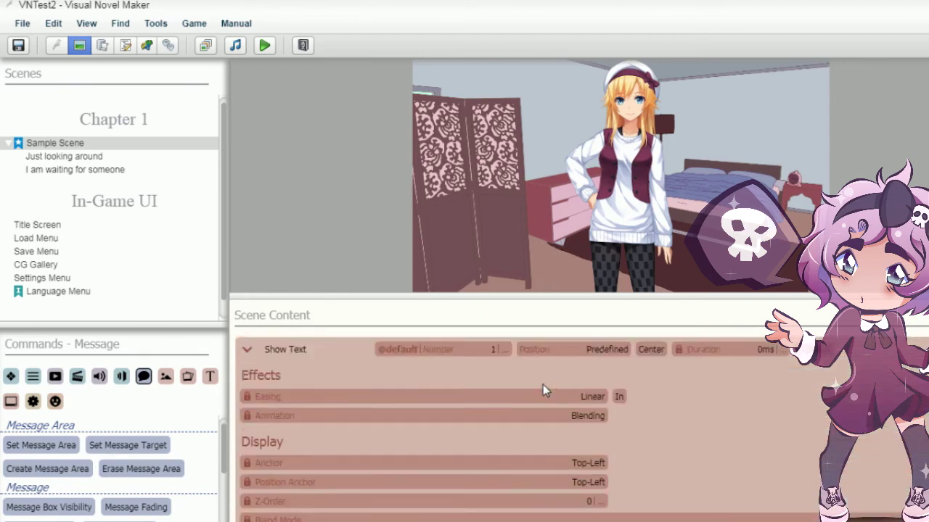
scroll(552, 385, up, 10)
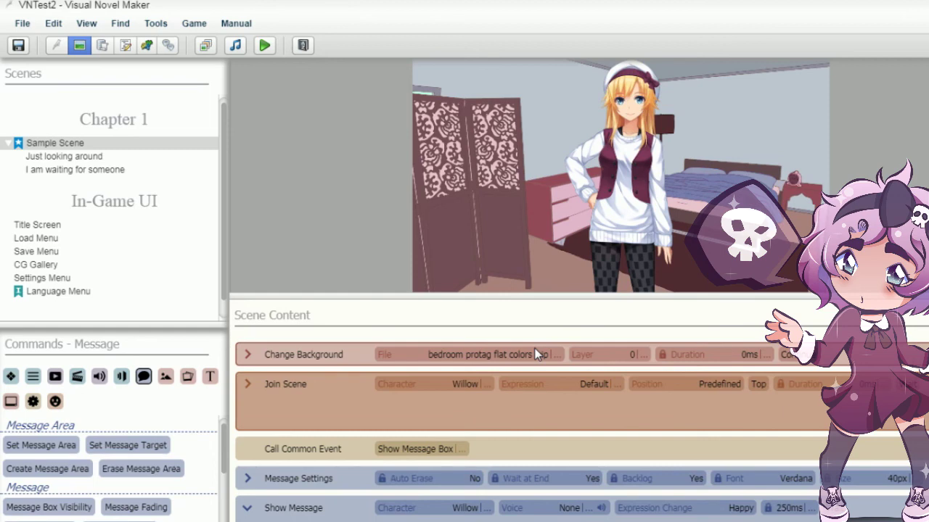
scroll(545, 417, down, 15)
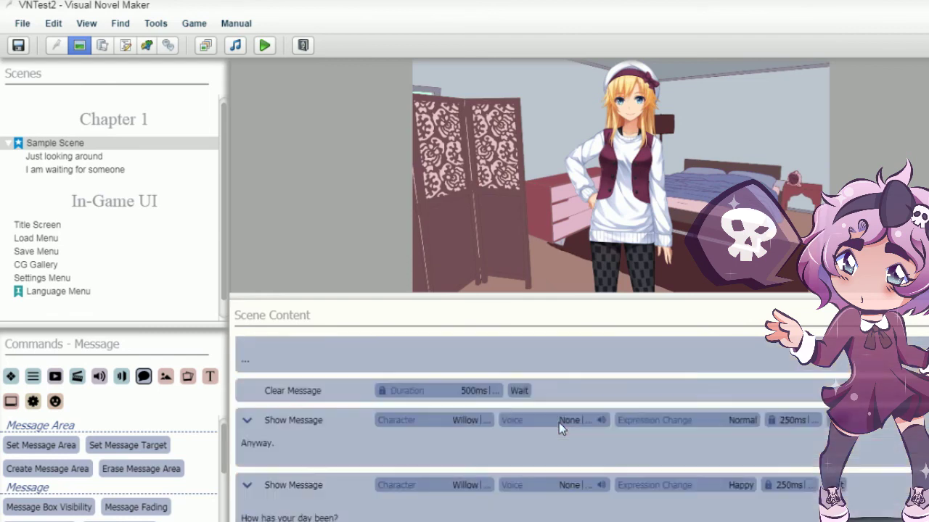
scroll(558, 422, up, 5)
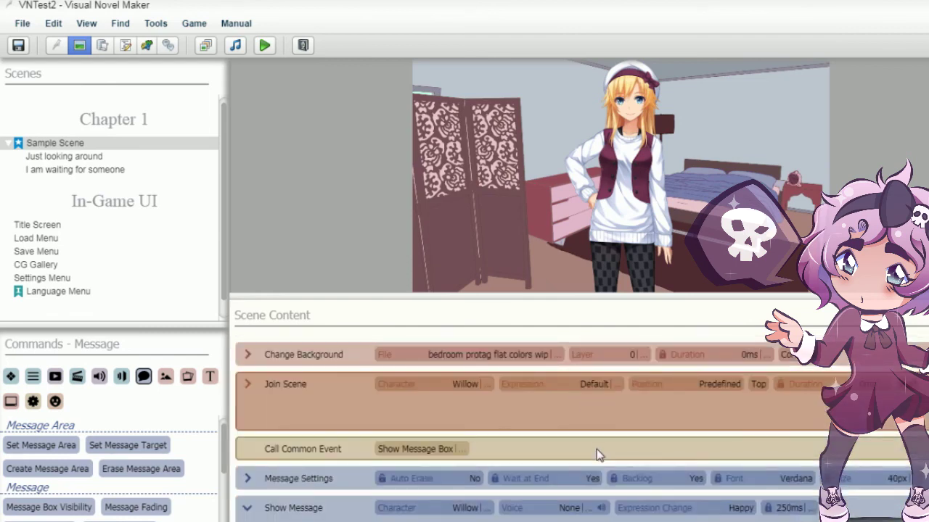